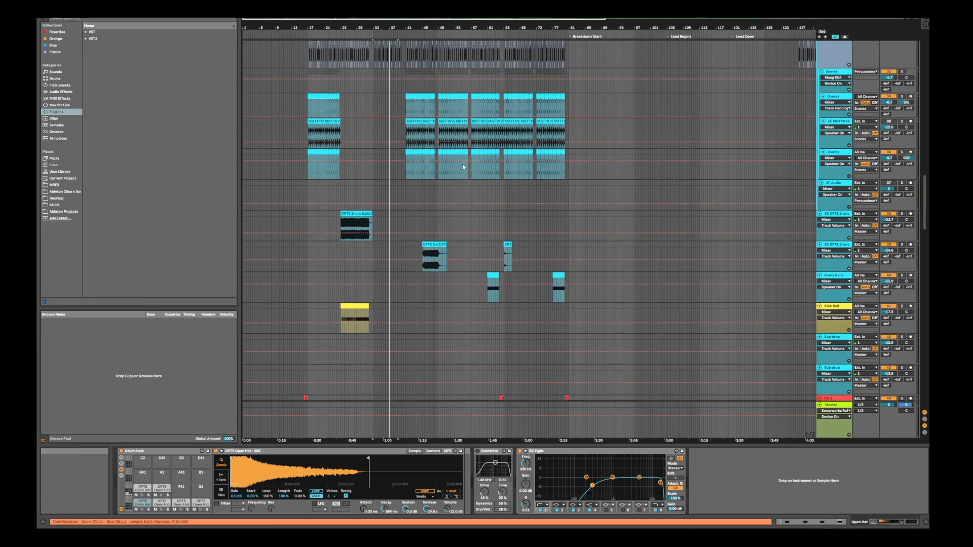
Review the arrangement's tracks from the snares and snare builds down through the fills, kick and bass to the acid tracks
mouse_move(347, 28)
mouse_down()
mouse_move(348, 47)
mouse_move(347, 24)
mouse_up()
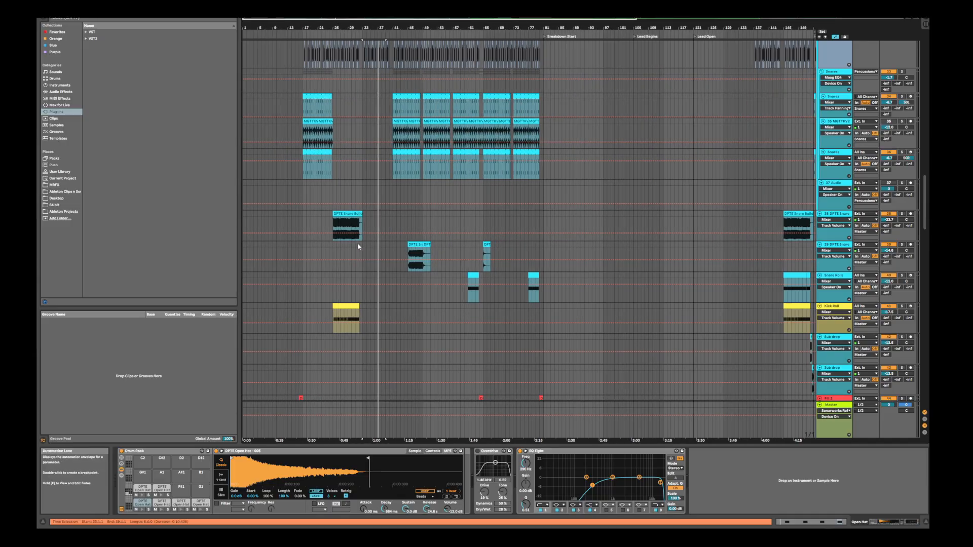
scroll(362, 253, down, 5)
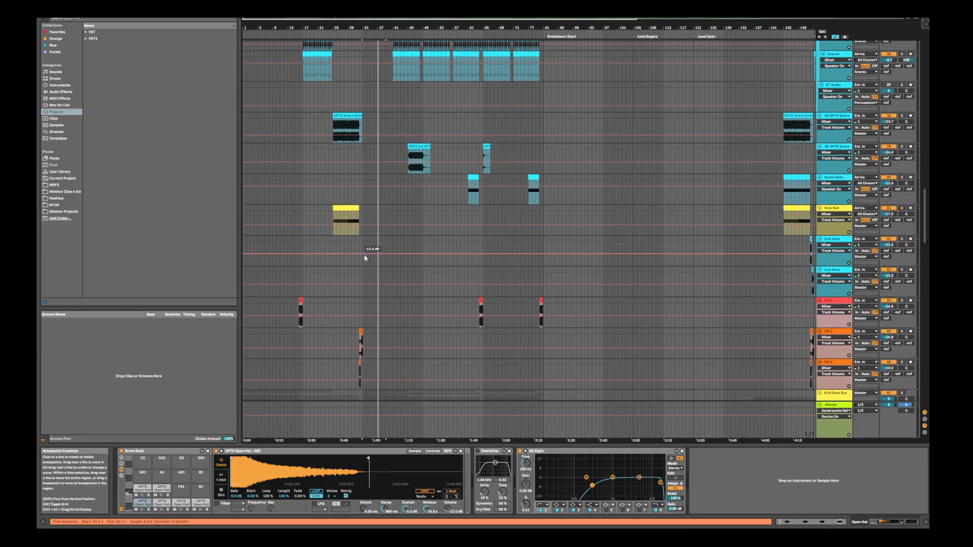
scroll(364, 258, down, 10)
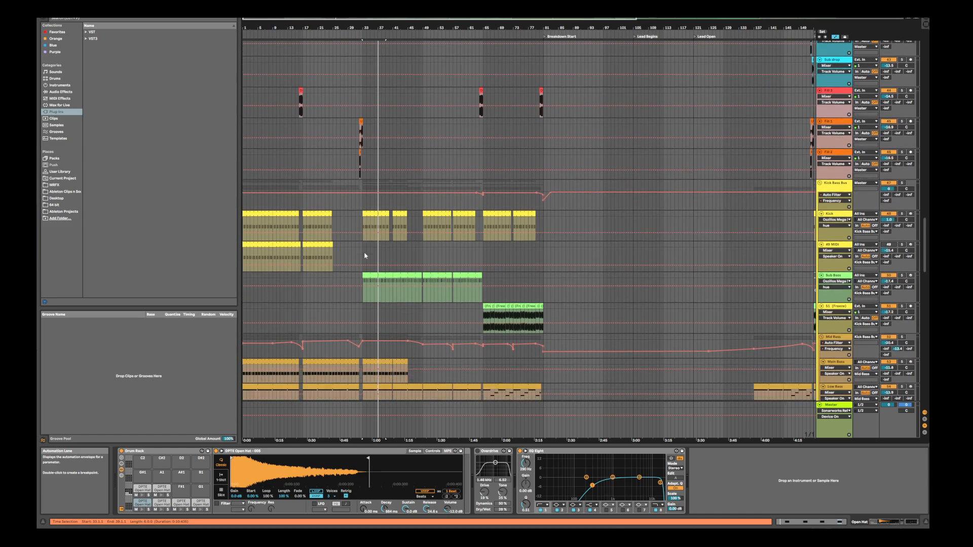
scroll(365, 252, down, 6)
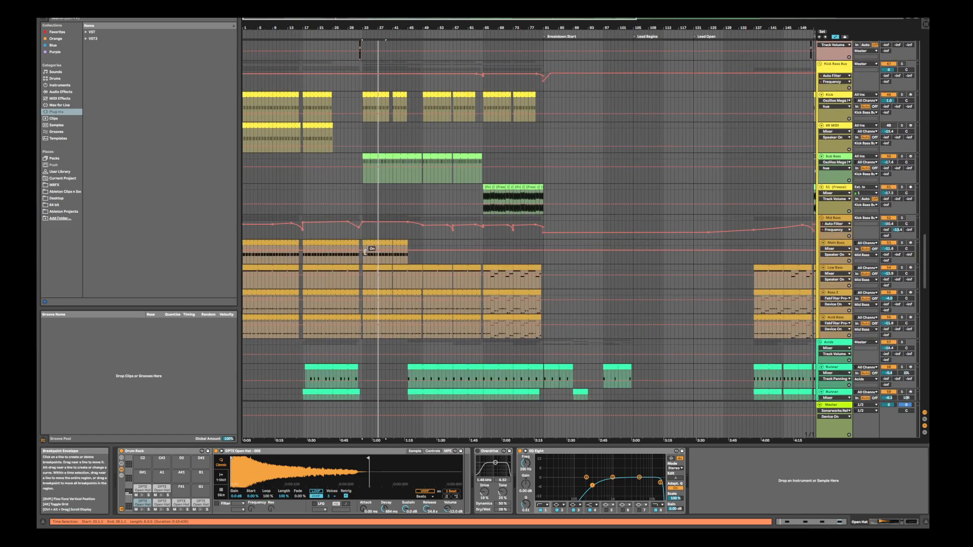
scroll(365, 252, down, 6)
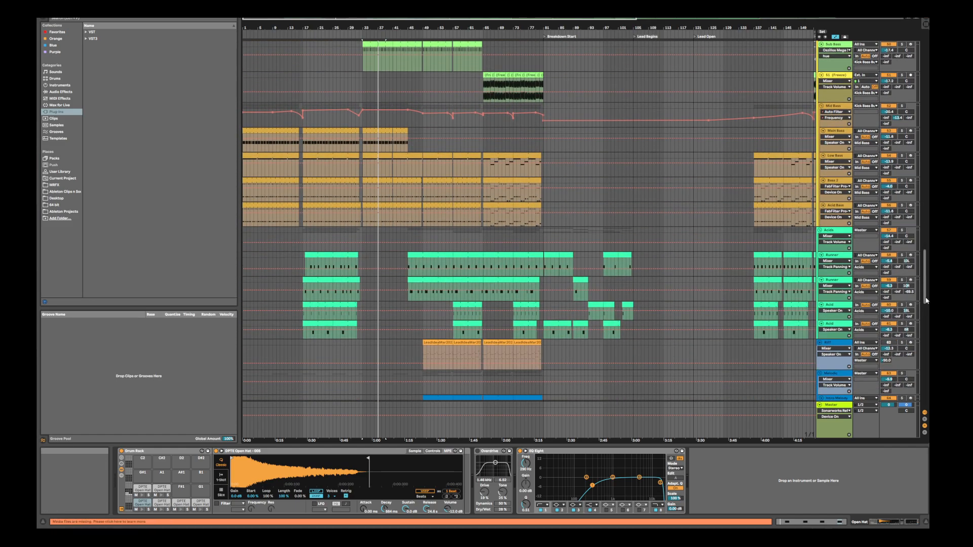
drag(926, 300, 925, 242)
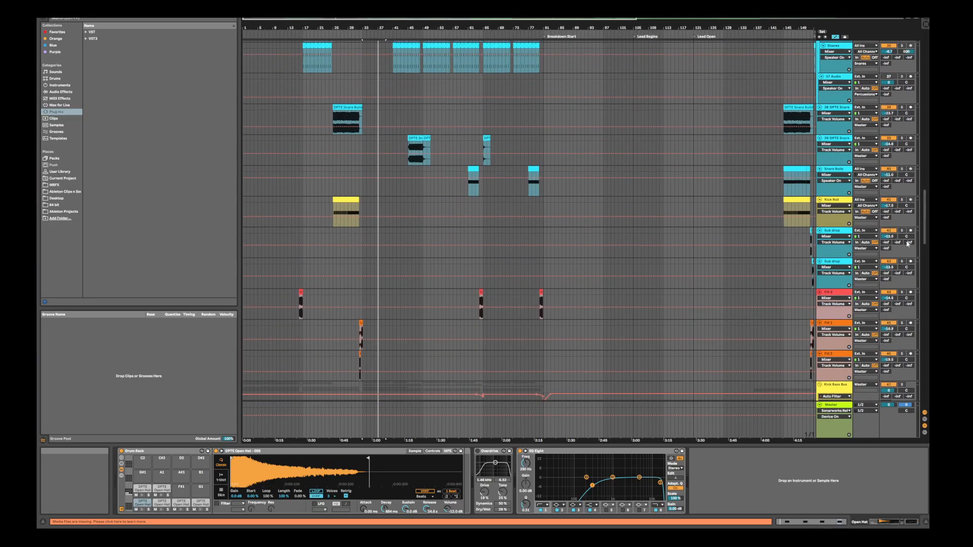
Examine how the sweeps, impacts, hi-hat percussion and snare builds are laid out across the section before the breakdown
drag(363, 27, 472, 56)
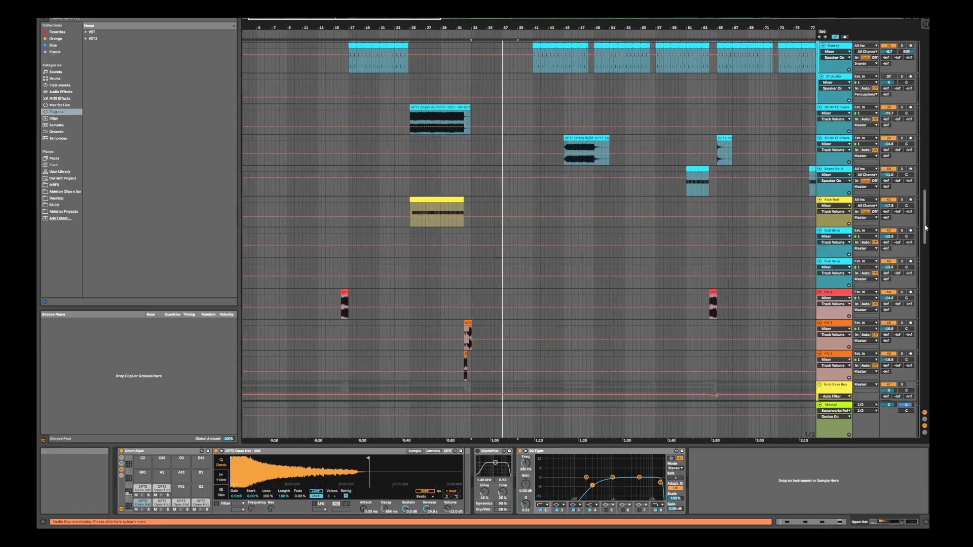
drag(926, 228, 927, 132)
scroll(529, 221, up, 5)
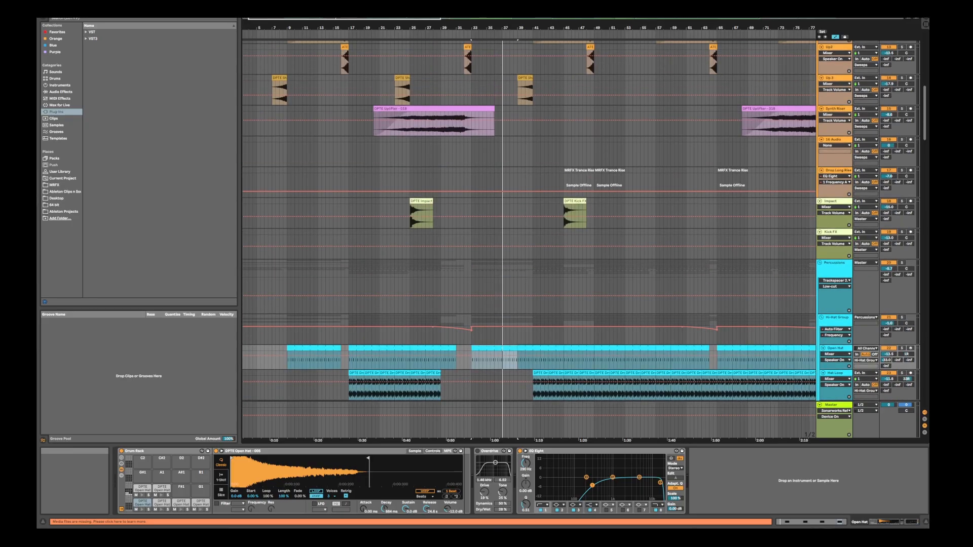
scroll(529, 220, down, 10)
scroll(529, 221, up, 4)
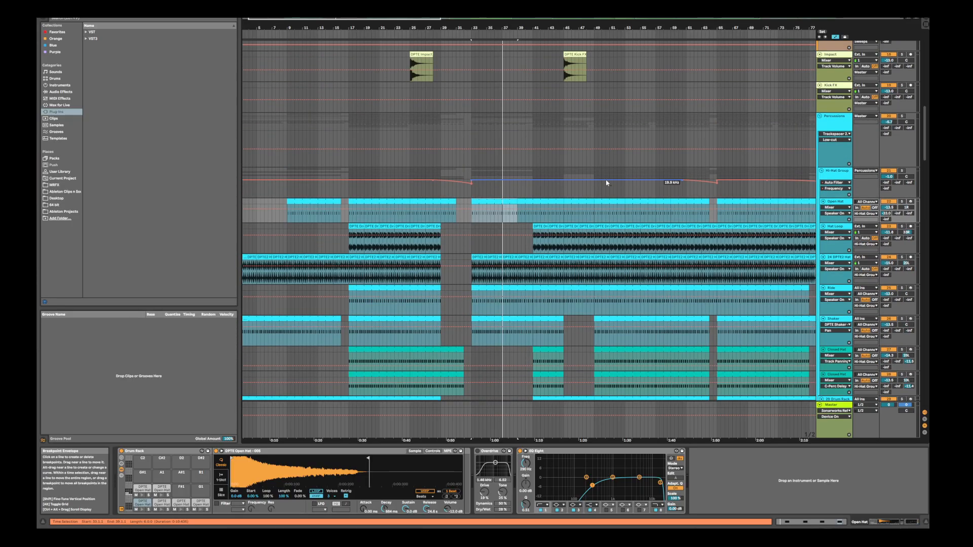
click(429, 165)
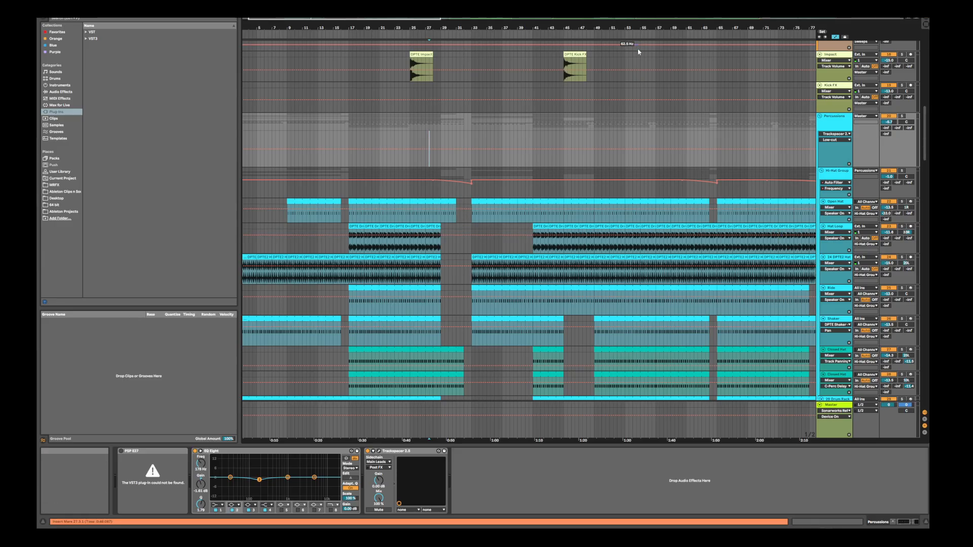
drag(628, 28, 460, 22)
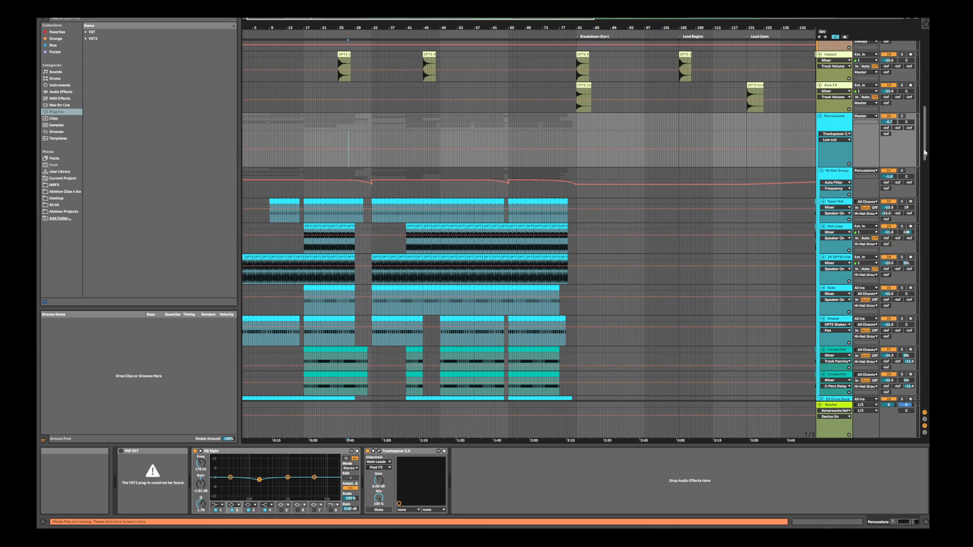
drag(924, 152, 917, 105)
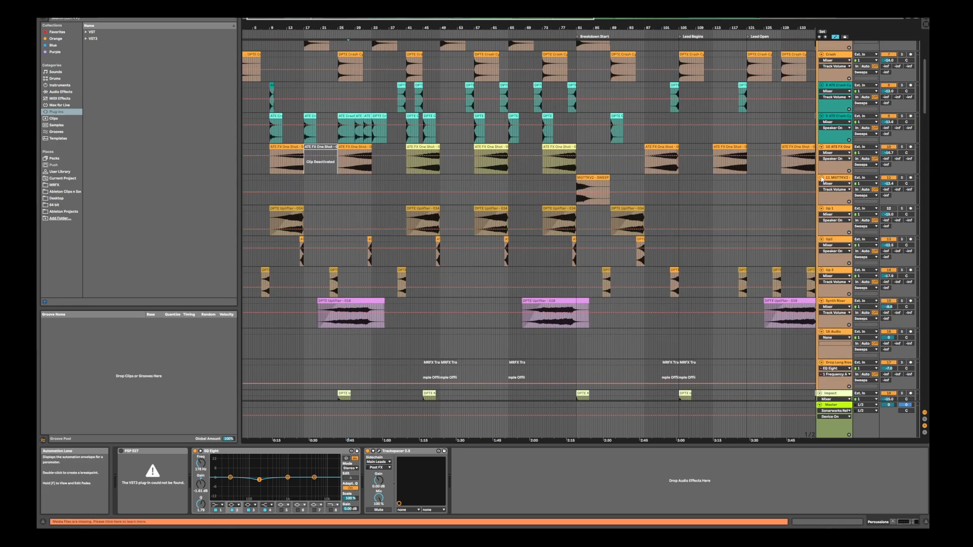
drag(925, 113, 924, 200)
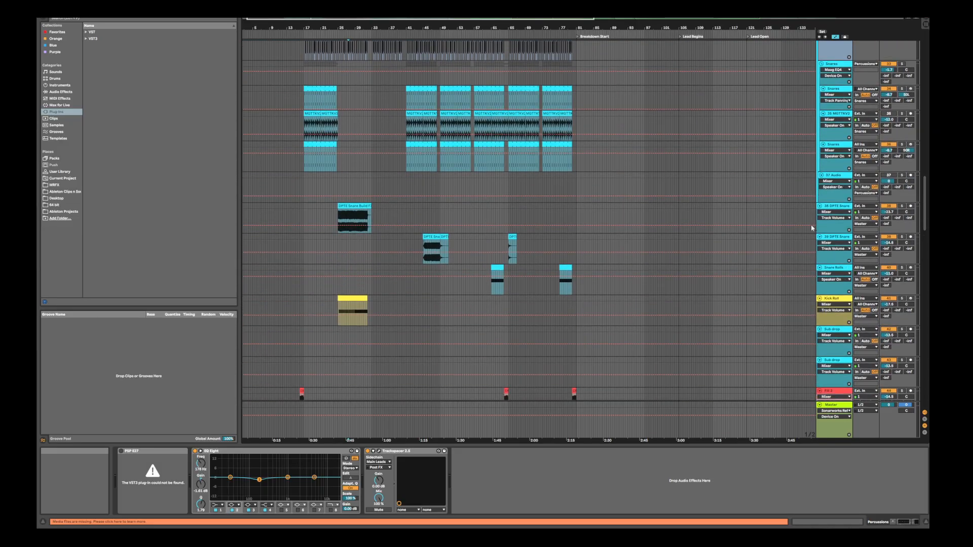
drag(342, 30, 407, 66)
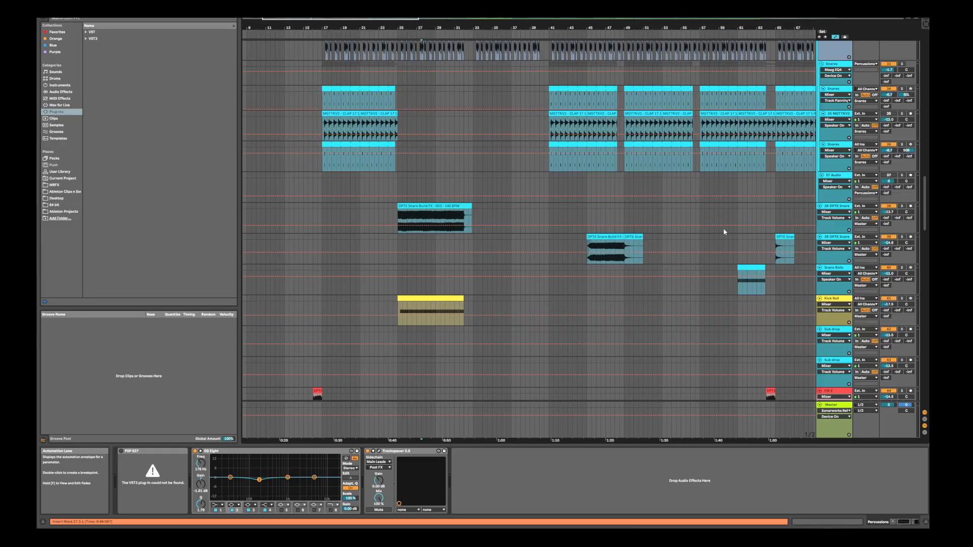
drag(925, 228, 927, 139)
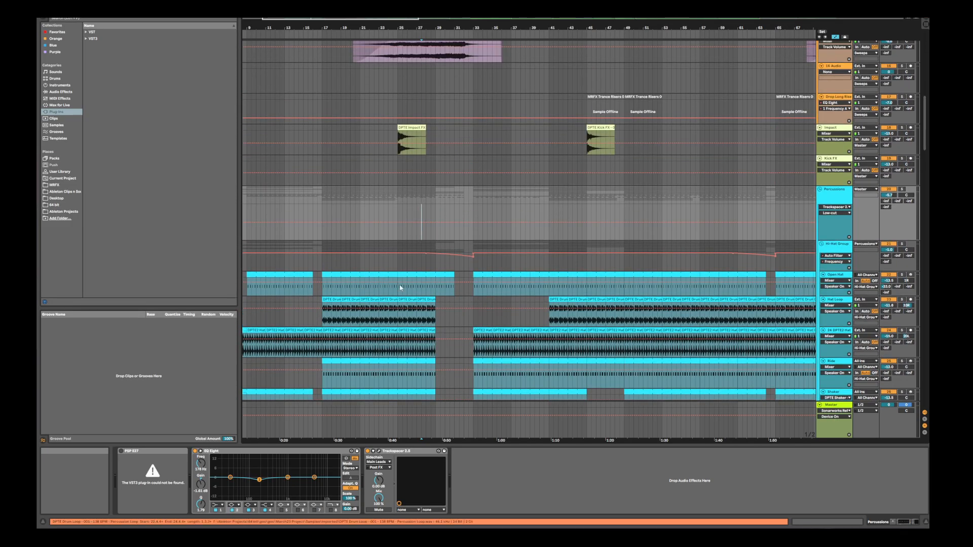
Play the arrangement from the Open Hat clip at bar 17, following the percussion, snare build, kick roll and kick-bass tracks
click(342, 276)
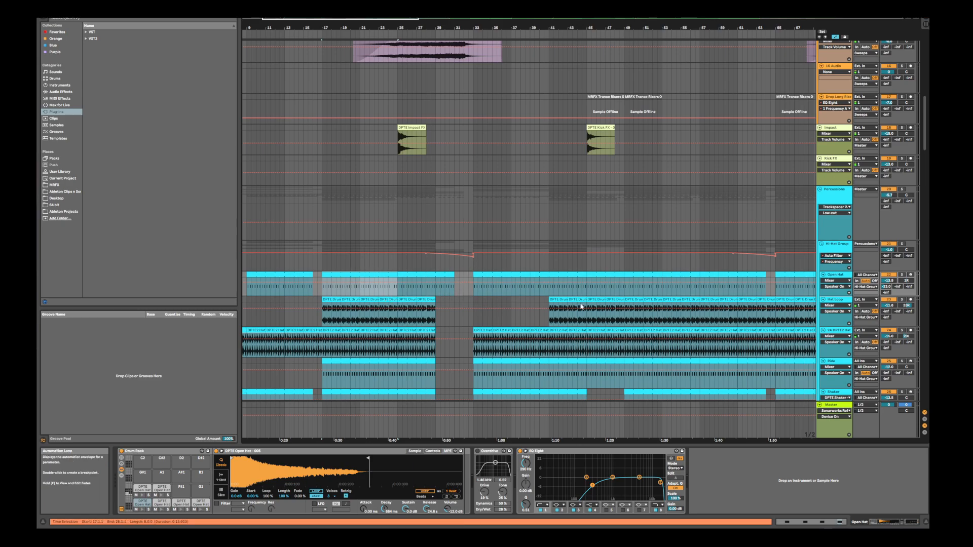
scroll(408, 271, up, 2)
scroll(408, 271, down, 5)
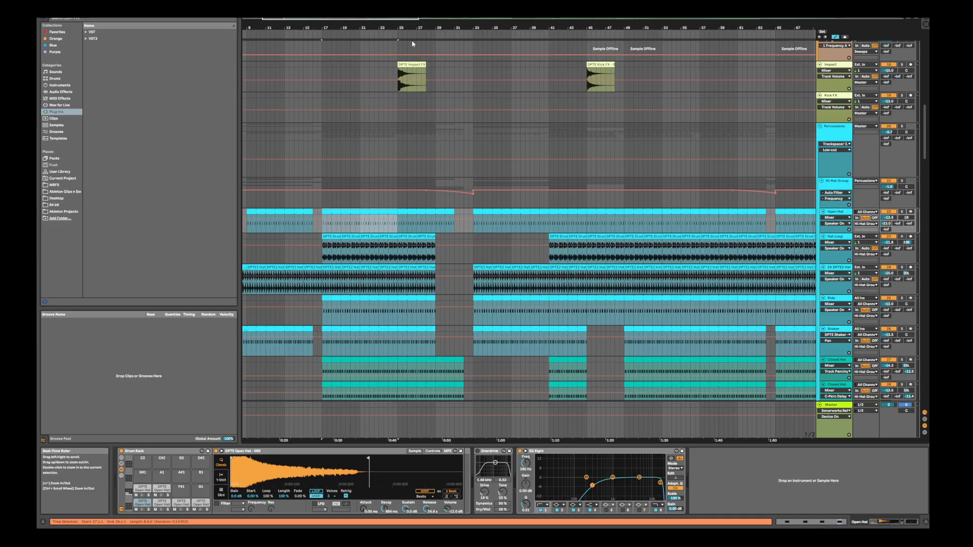
key(space)
drag(489, 27, 489, 10)
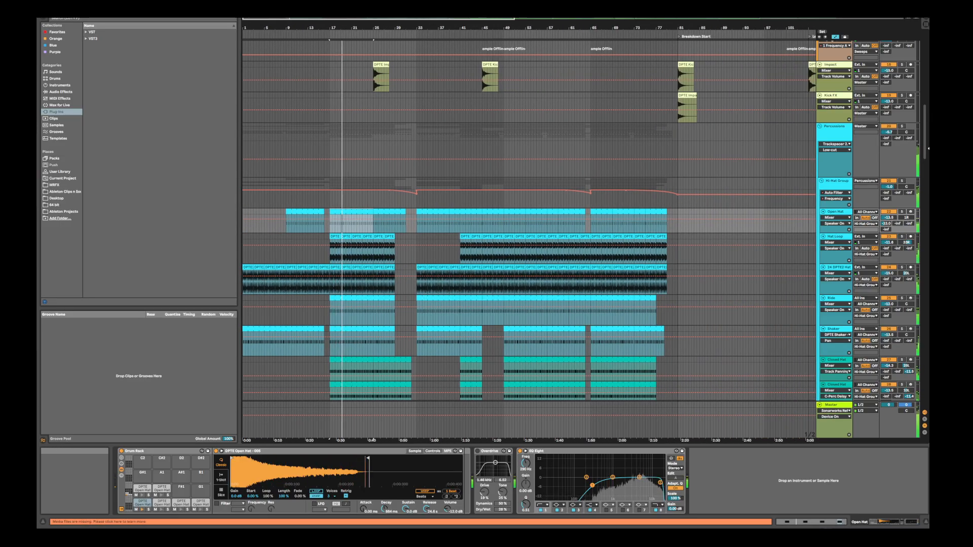
drag(923, 150, 924, 207)
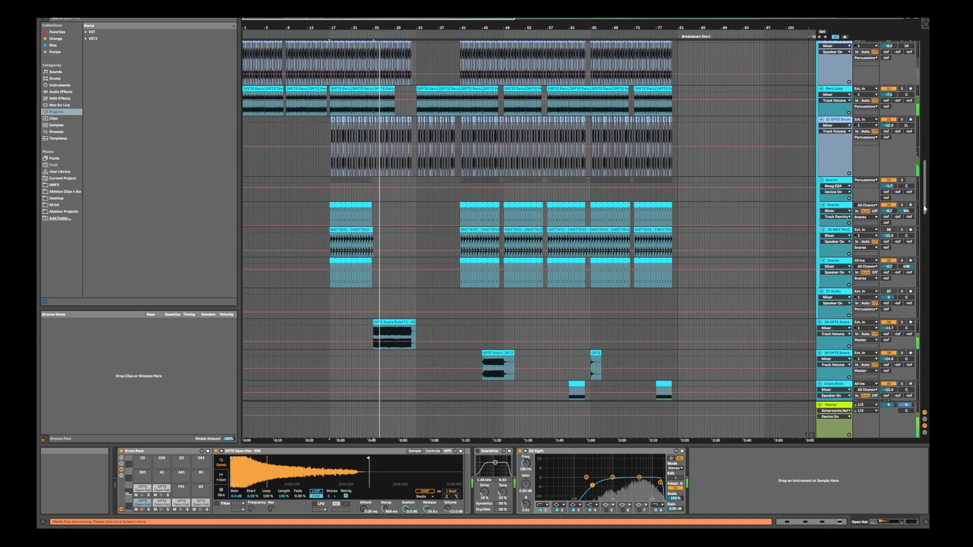
drag(925, 207, 924, 249)
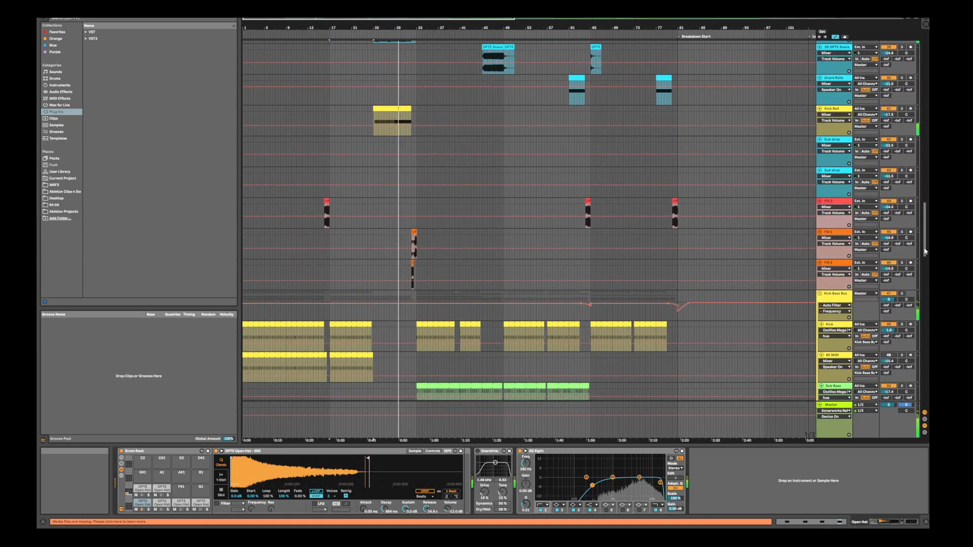
drag(924, 250, 925, 253)
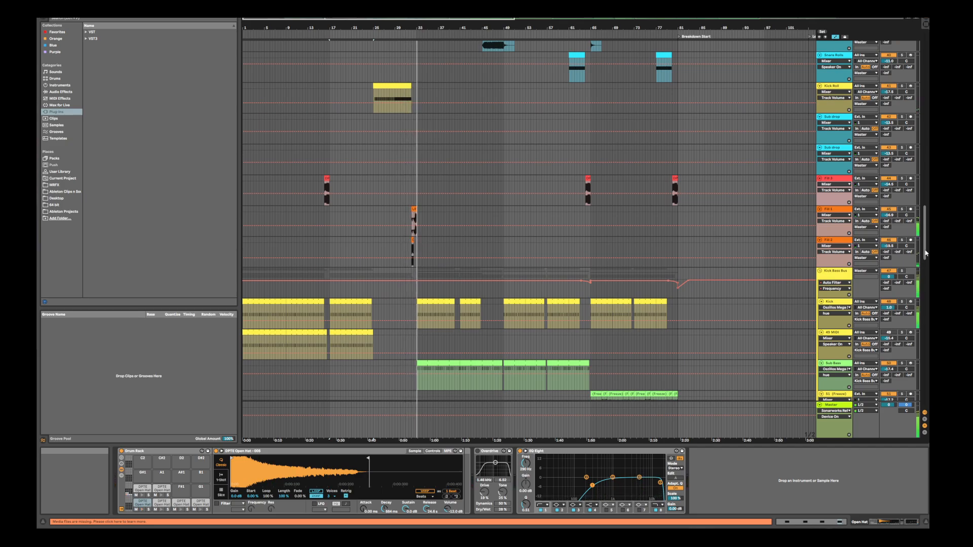
Examine the down lifters, crashes, one-shots, uplifters and synth riser during playback, and return to the snare build tracks
scroll(925, 254, up, 5)
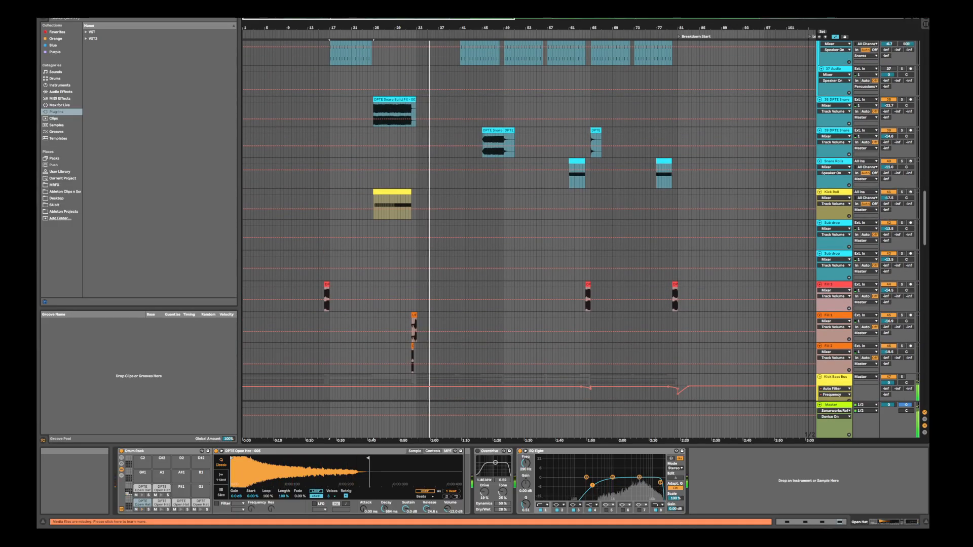
scroll(527, 221, up, 15)
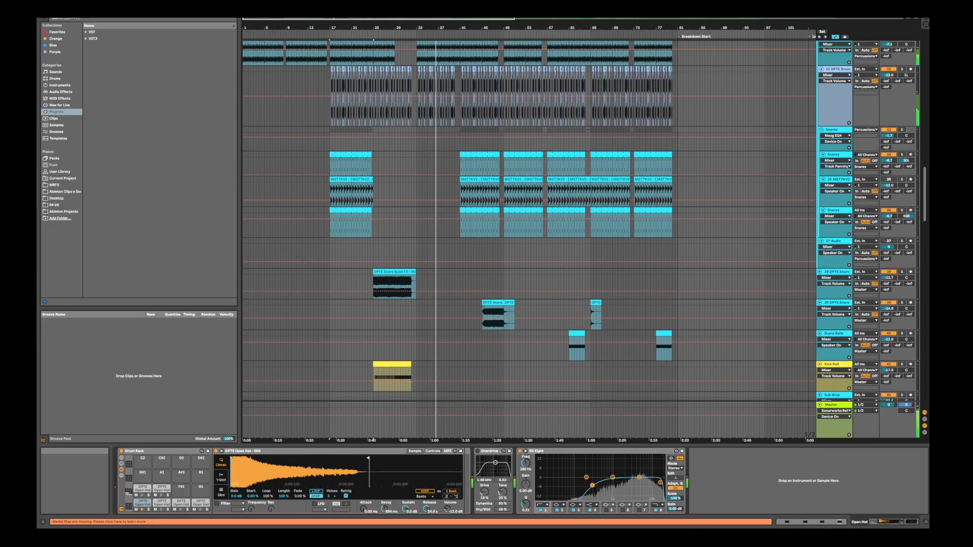
scroll(527, 220, up, 10)
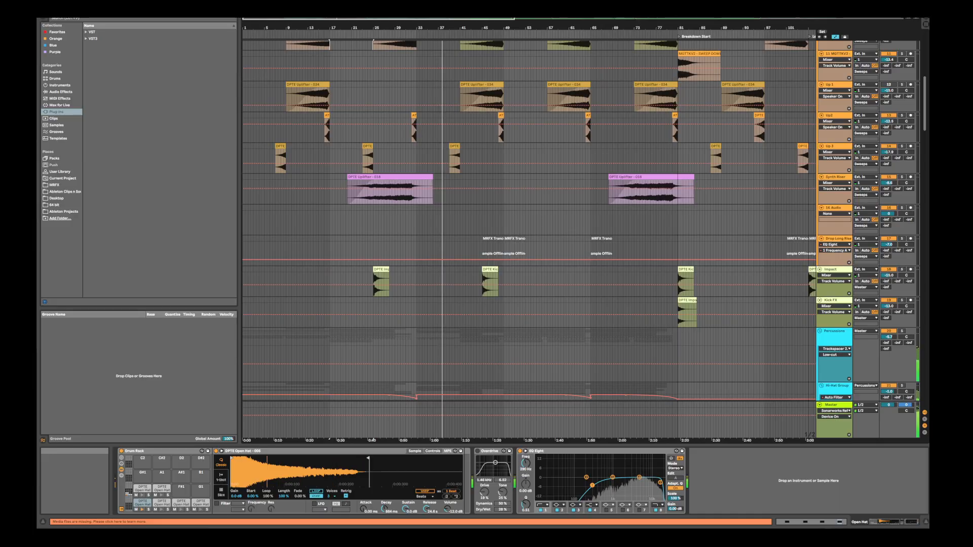
scroll(527, 220, up, 14)
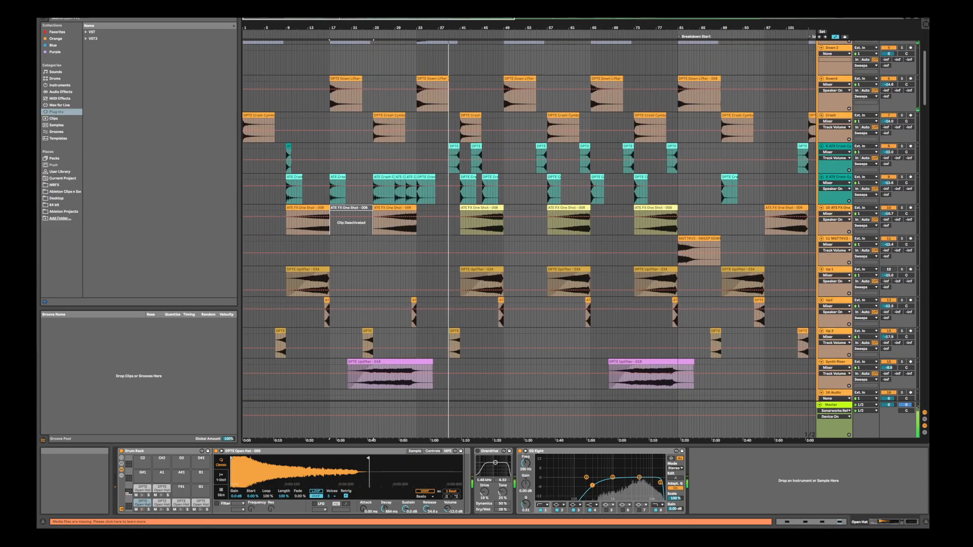
scroll(527, 221, down, 10)
scroll(527, 220, up, 5)
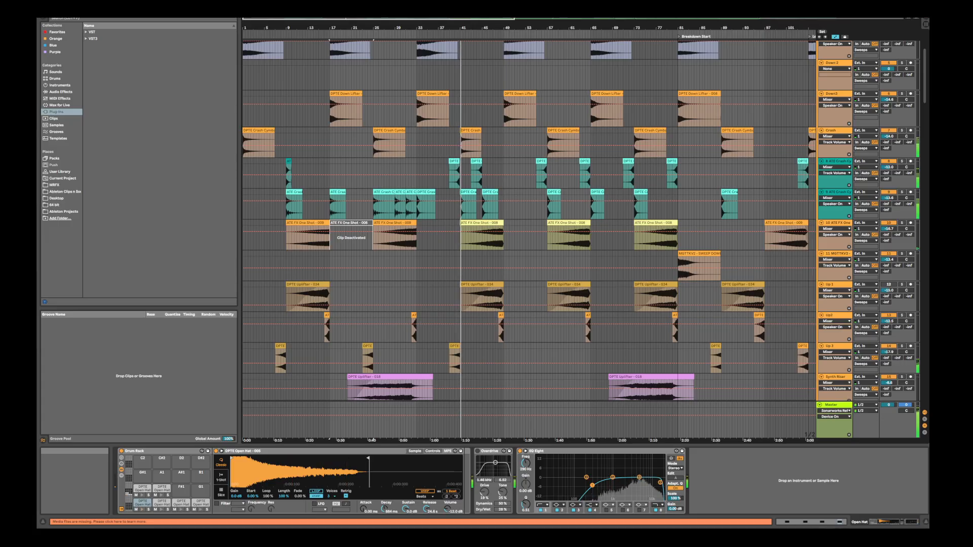
drag(926, 96, 896, 220)
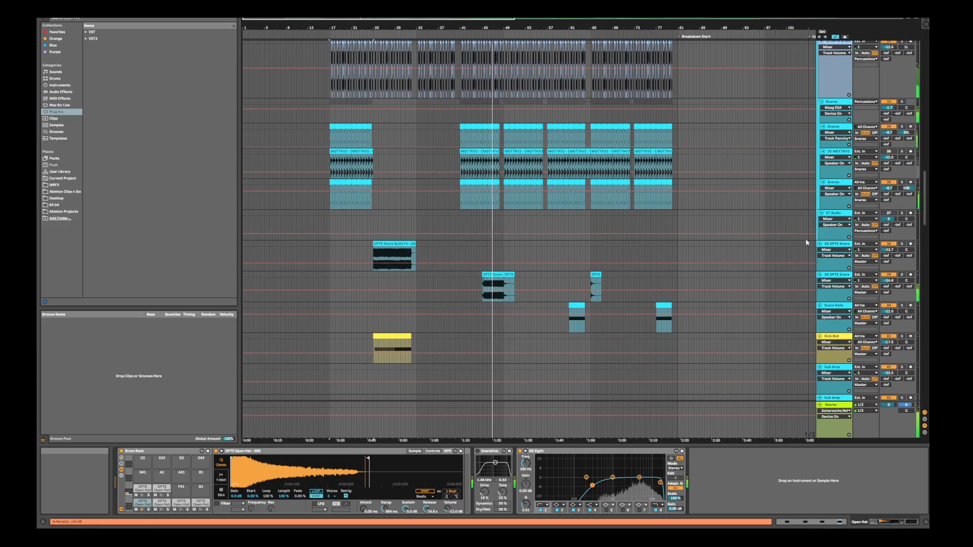
Lower the clip gain of the snare build FX clip at bar 45 to -6.47 dB
click(502, 275)
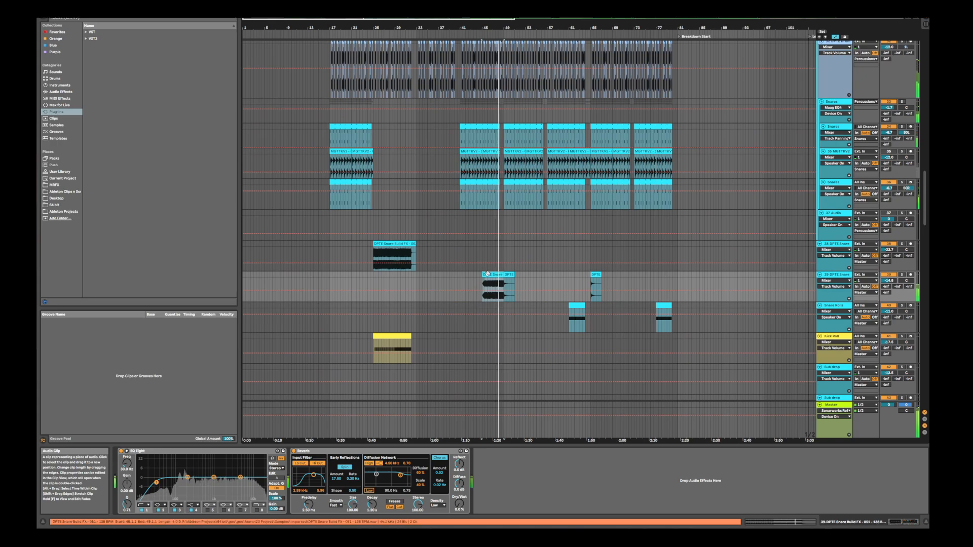
click(780, 522)
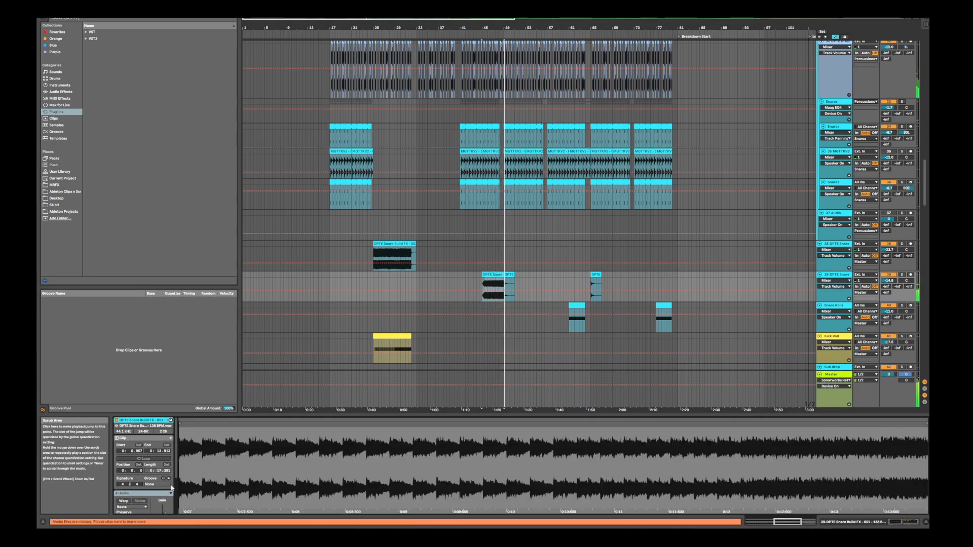
scroll(147, 476, down, 2)
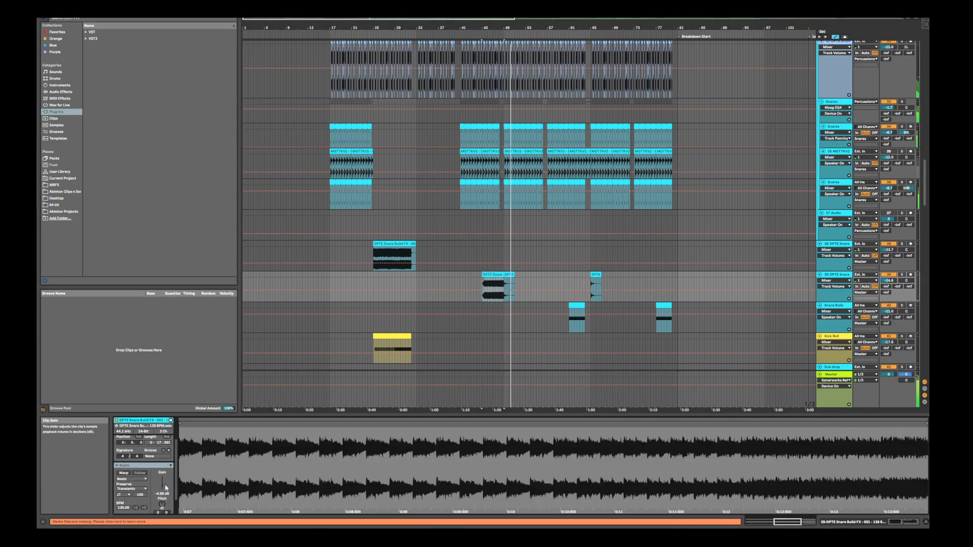
drag(166, 486, 165, 493)
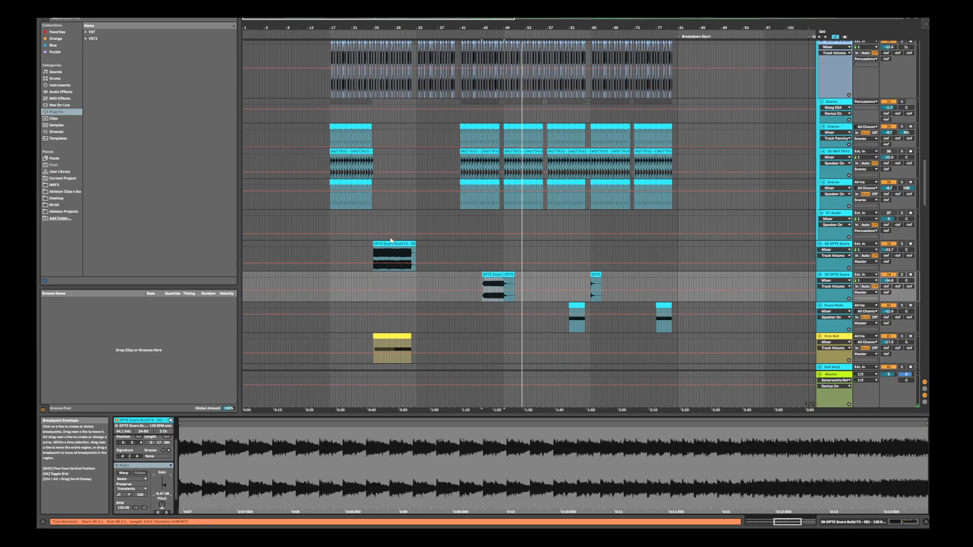
Stop playback and compare the snare tracks by highlighting bars 33 to 49, followed by bars 17 to 32
click(373, 281)
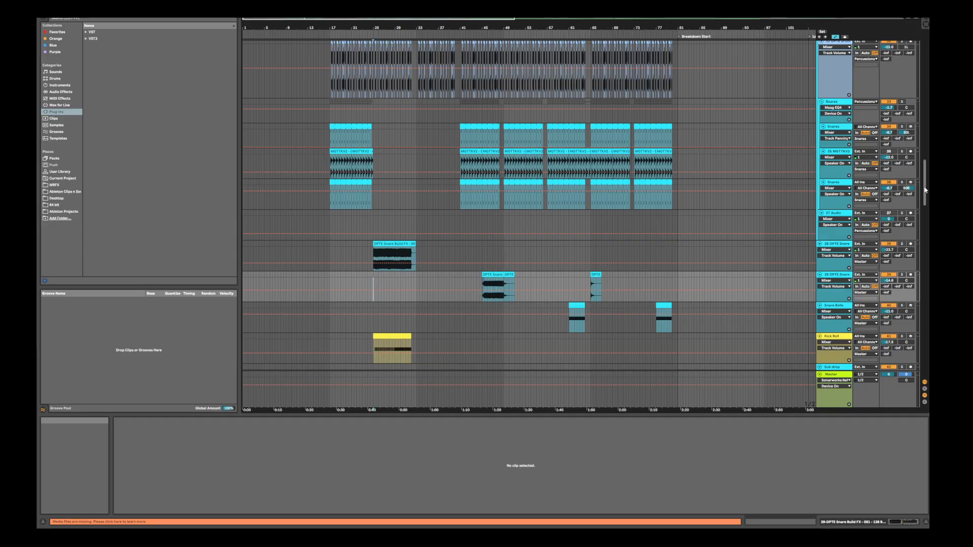
drag(359, 226, 506, 127)
click(463, 234)
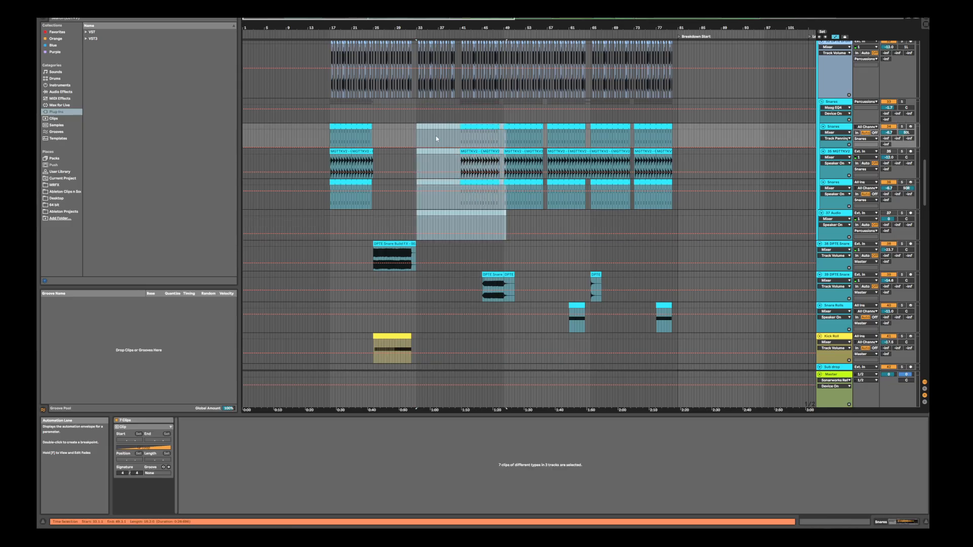
click(376, 219)
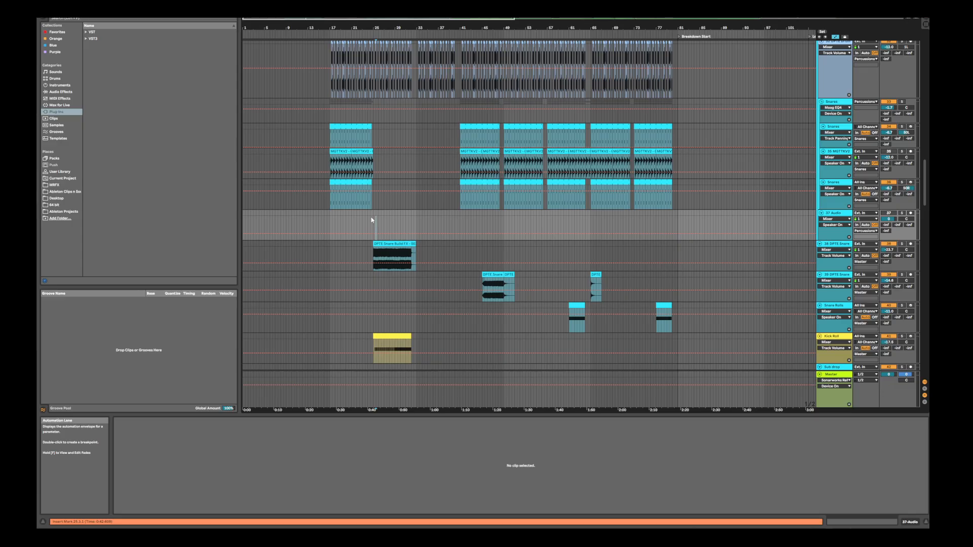
drag(329, 222, 414, 123)
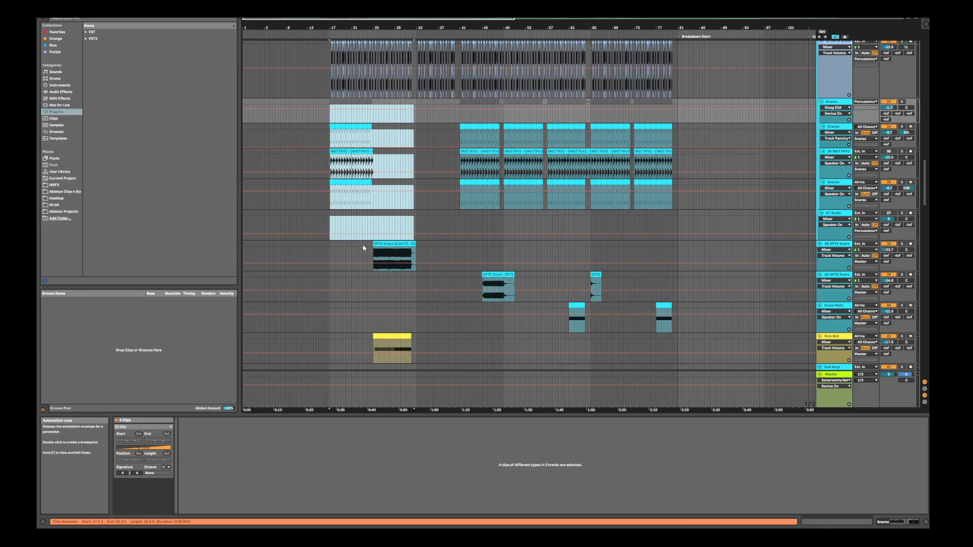
Clear the bar highlight, solo the Sweeps group and play the arrangement from bar 27
click(357, 223)
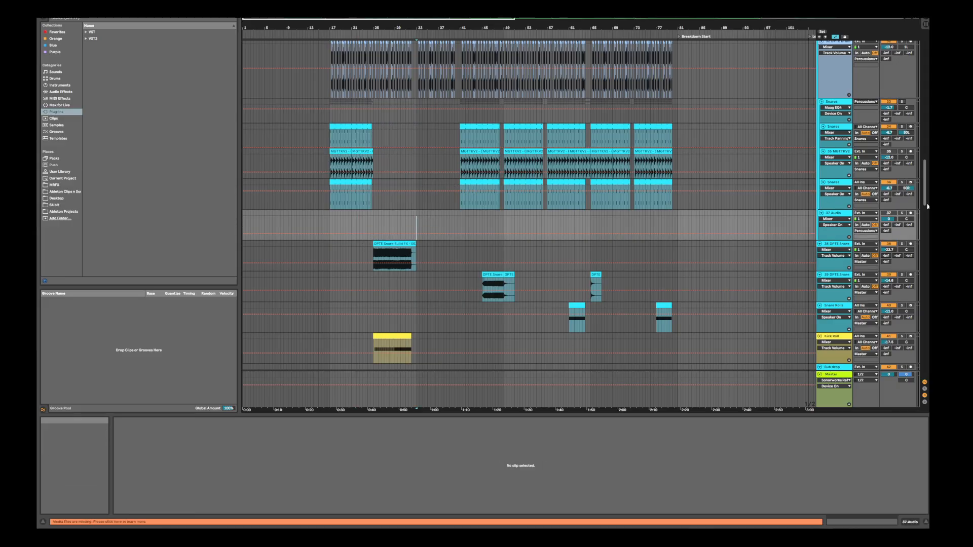
drag(925, 203, 928, 76)
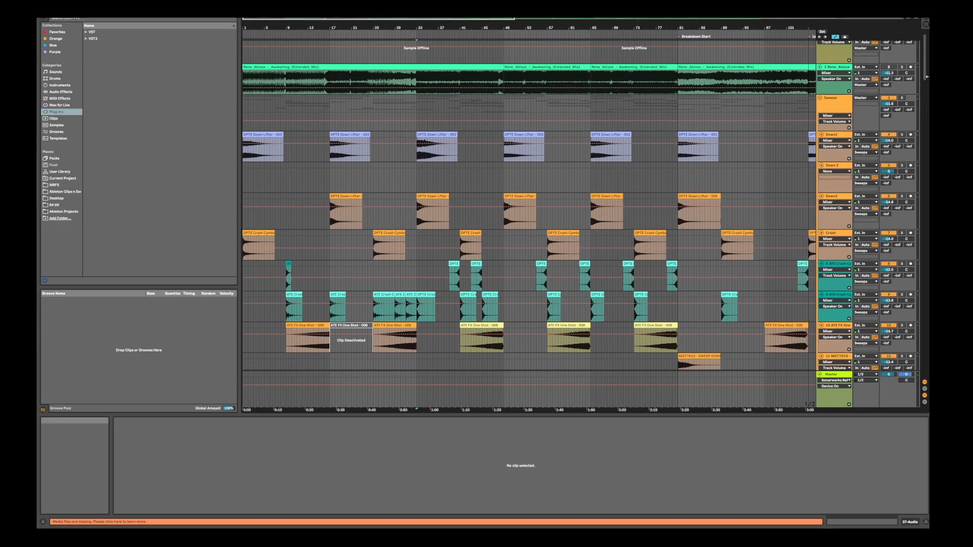
click(902, 98)
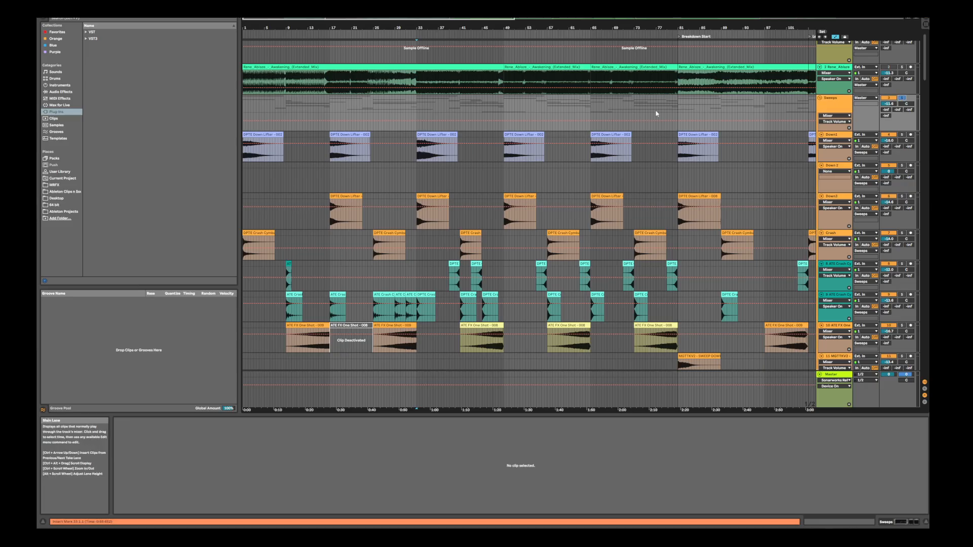
drag(923, 91, 924, 118)
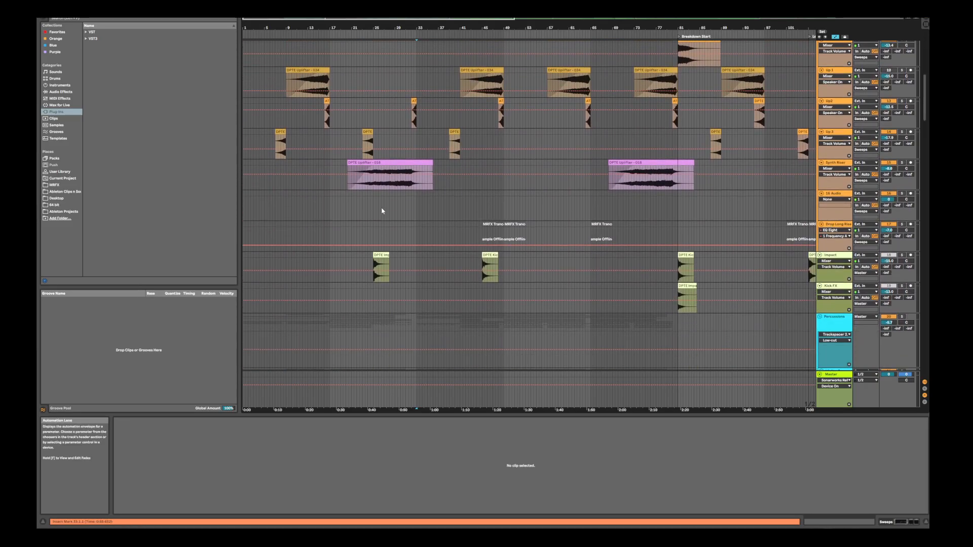
click(382, 210)
key(space)
Follow the crash, one-shot, uplifter and synth riser tracks, stop playback, and zoom the timeline in around bars 15 to 69
drag(924, 117, 923, 89)
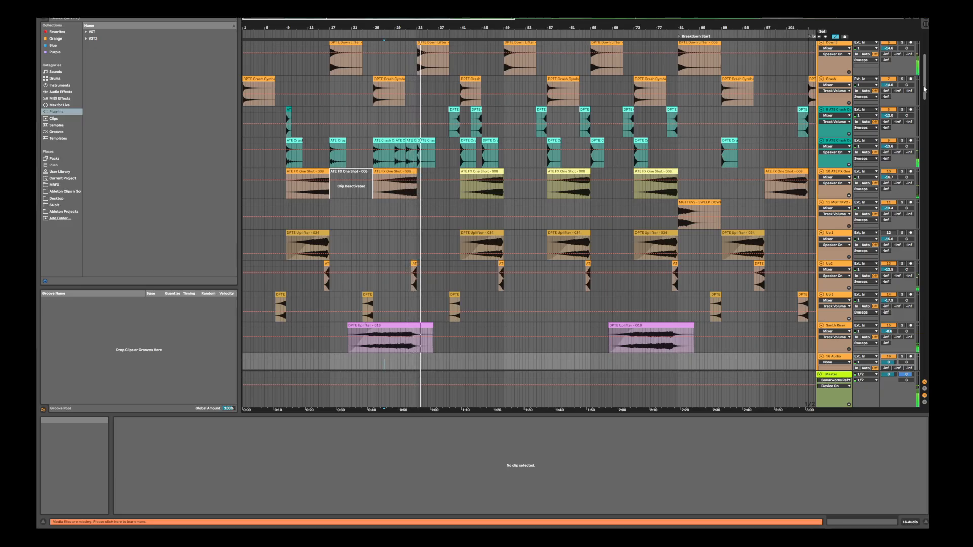
drag(924, 90, 929, 139)
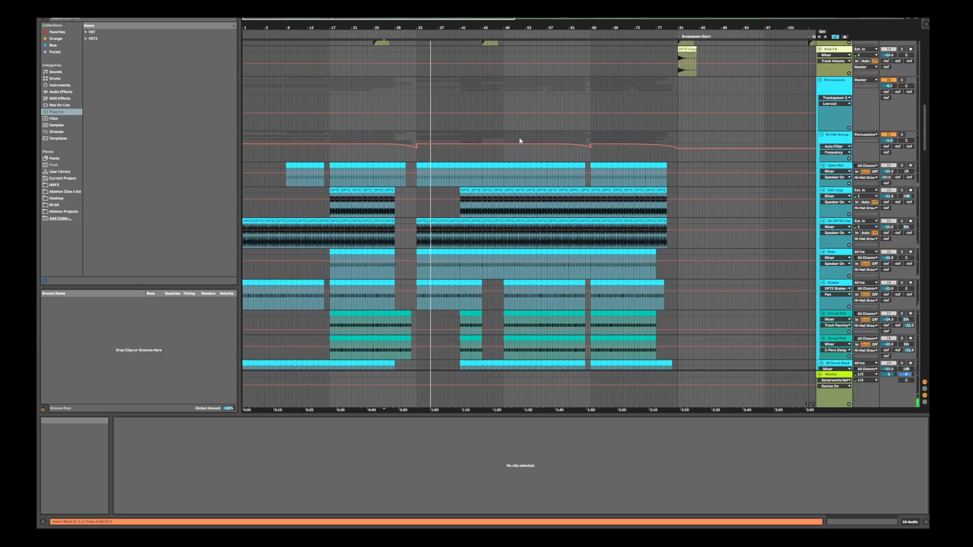
drag(925, 138, 925, 90)
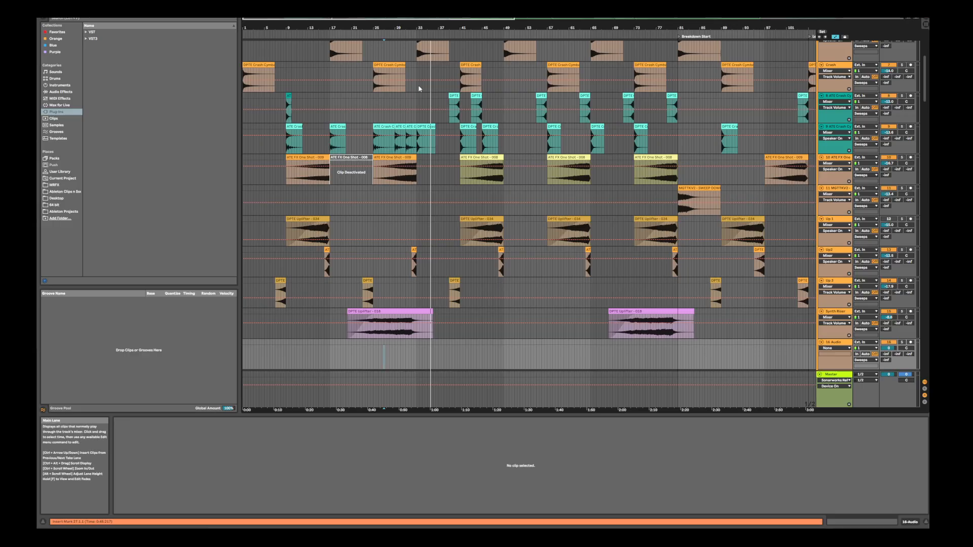
drag(398, 27, 394, 33)
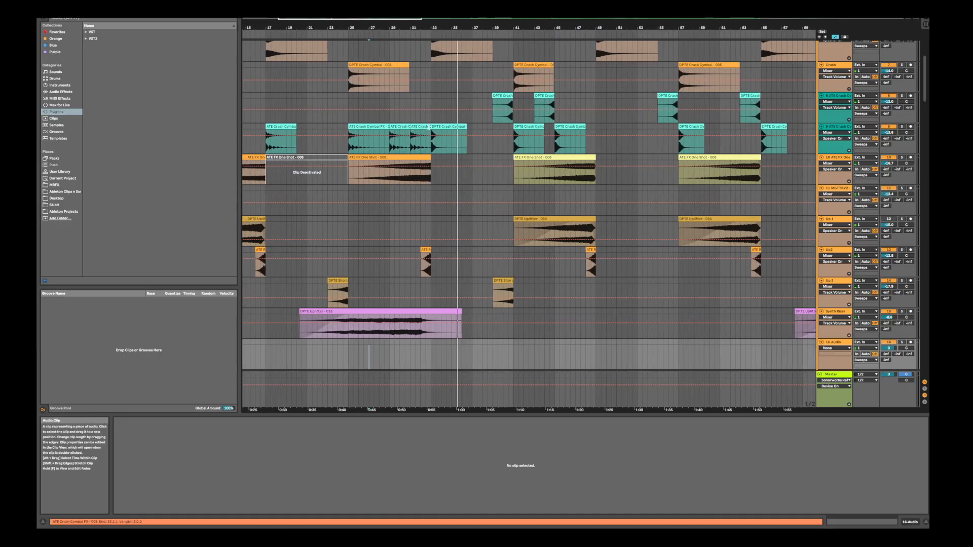
Inspect the crash cymbal FX clip at bar 32, the FX one-shot at bar 25 and the reverse FX clip at bar 32
click(417, 127)
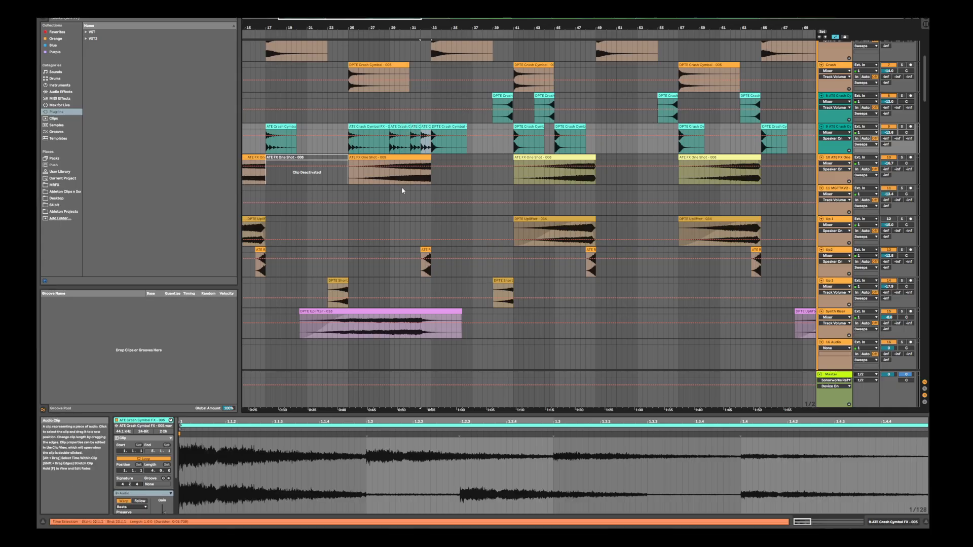
scroll(402, 191, up, 5)
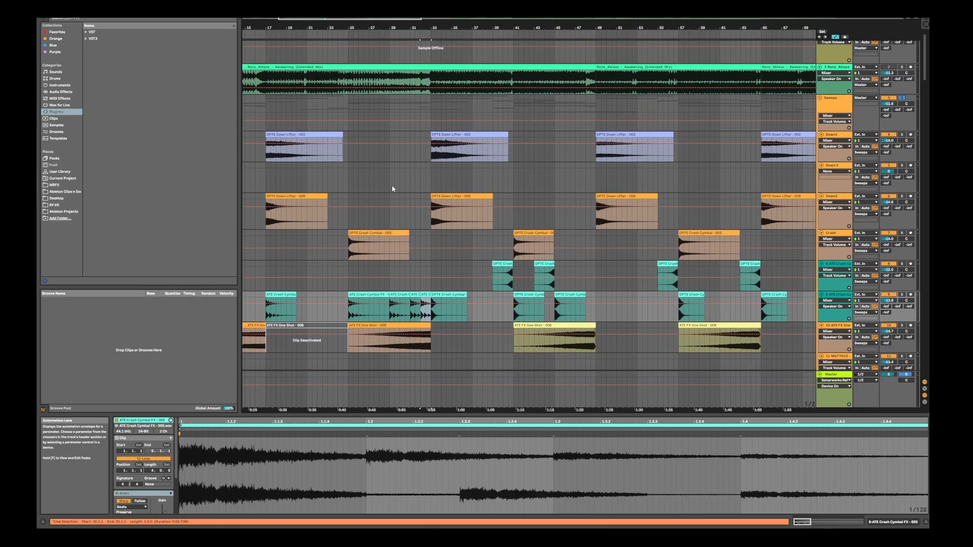
scroll(395, 193, down, 3)
click(420, 229)
scroll(421, 219, down, 2)
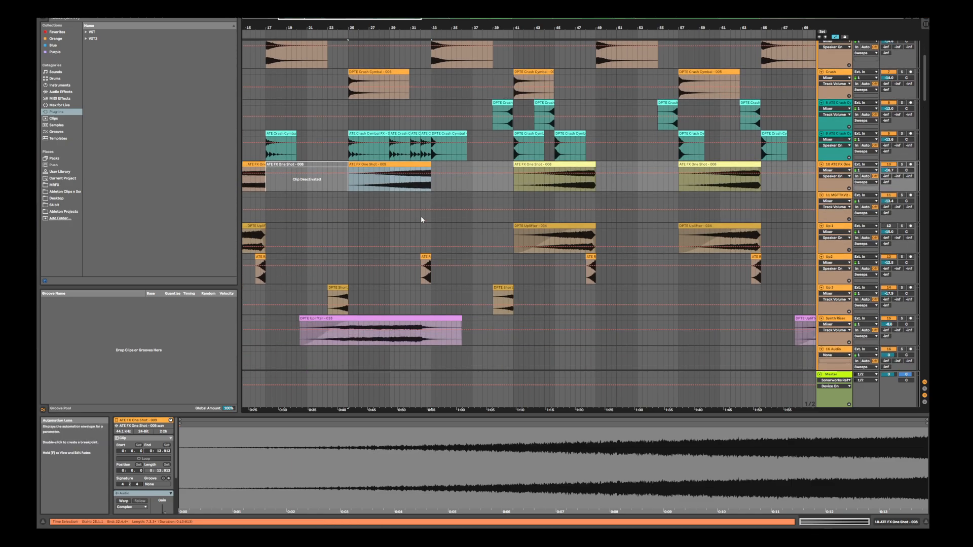
scroll(421, 220, down, 1)
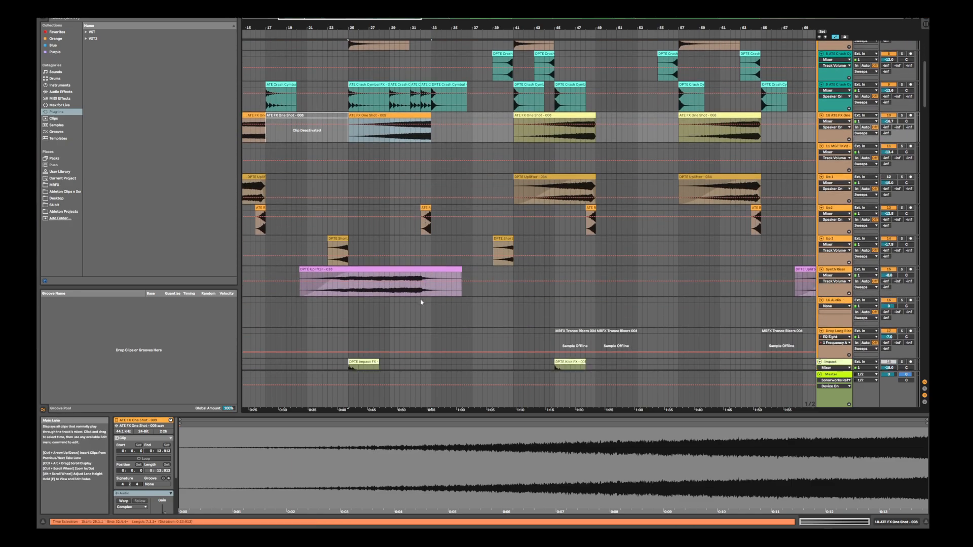
drag(421, 303, 430, 303)
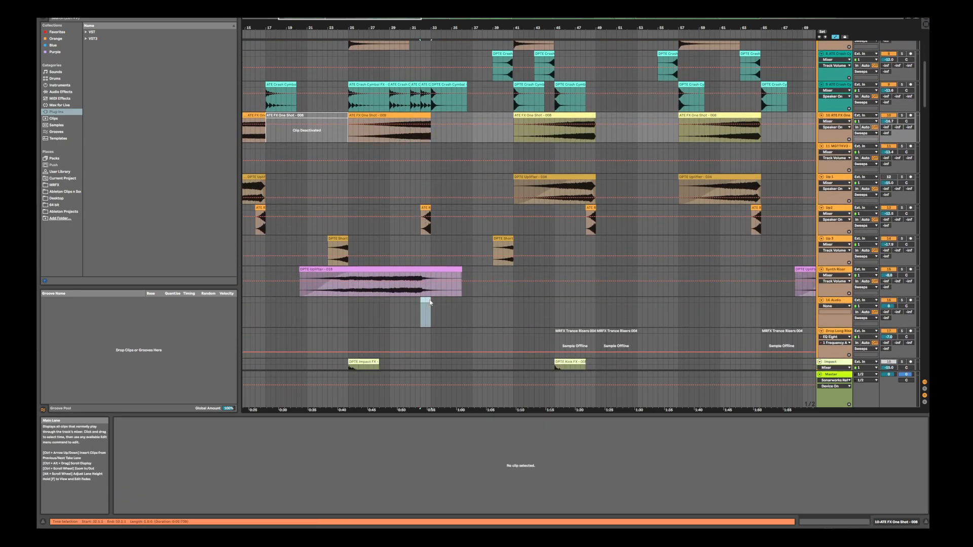
click(424, 207)
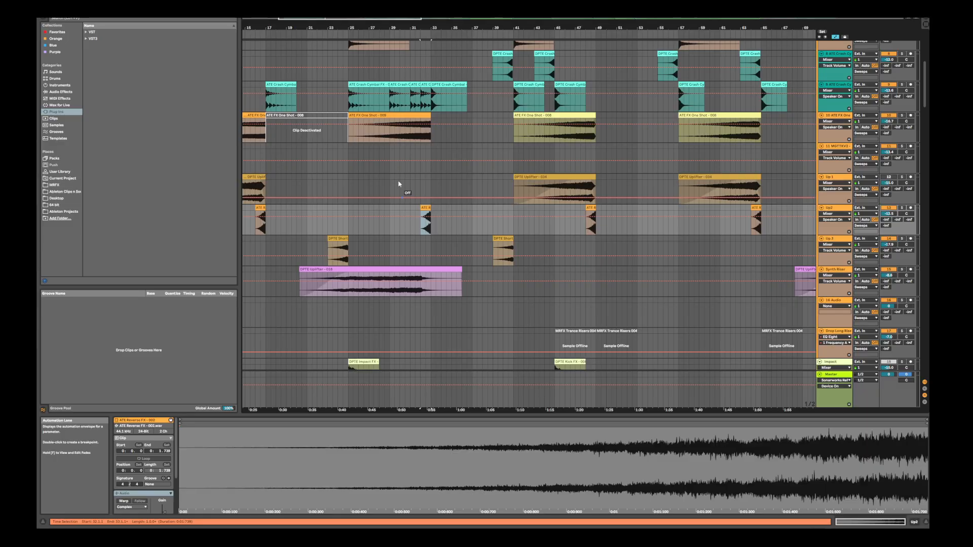
Solo the Synth Riser track and listen to the end of its uplifter clip from bar 32
click(421, 293)
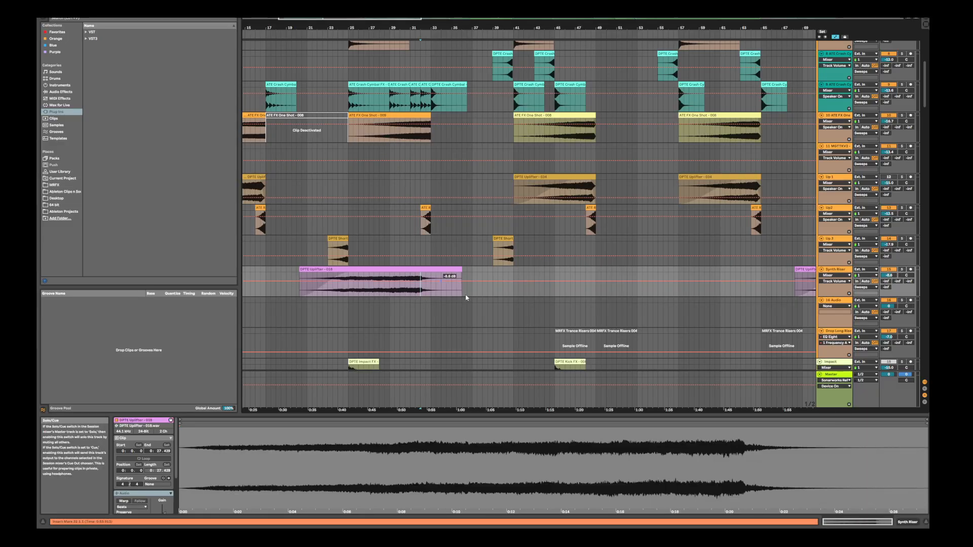
click(902, 271)
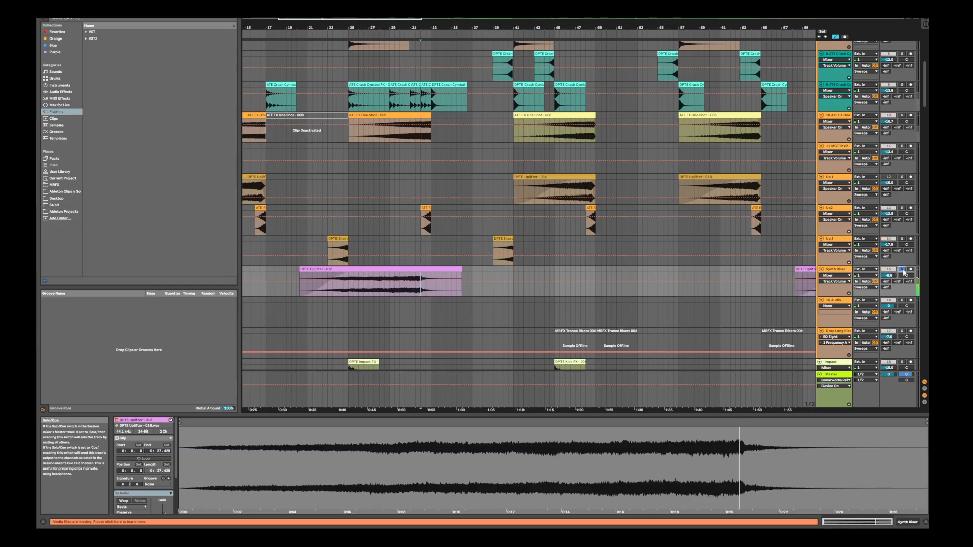
key(space)
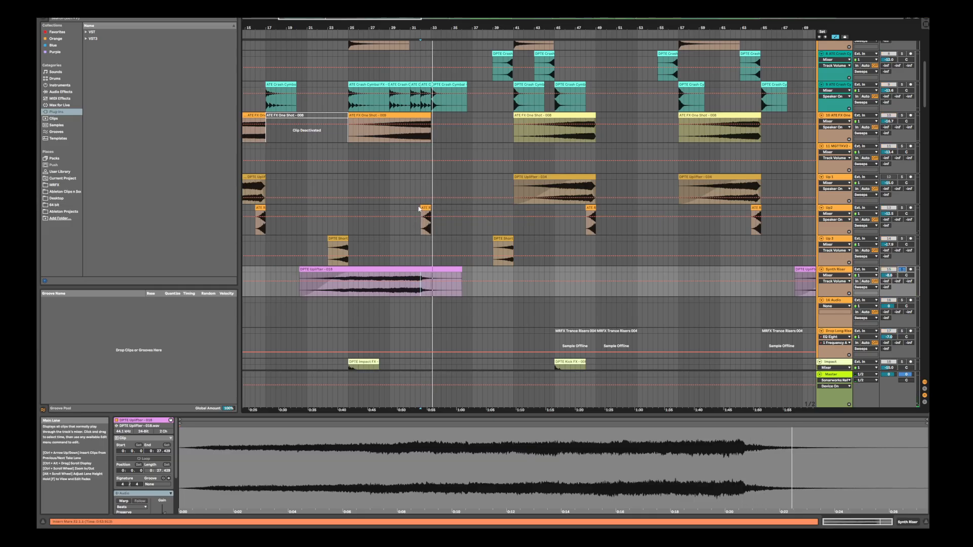
Highlight the gap in the Open Hat track from bar 31 to bar 33
scroll(419, 182, down, 2)
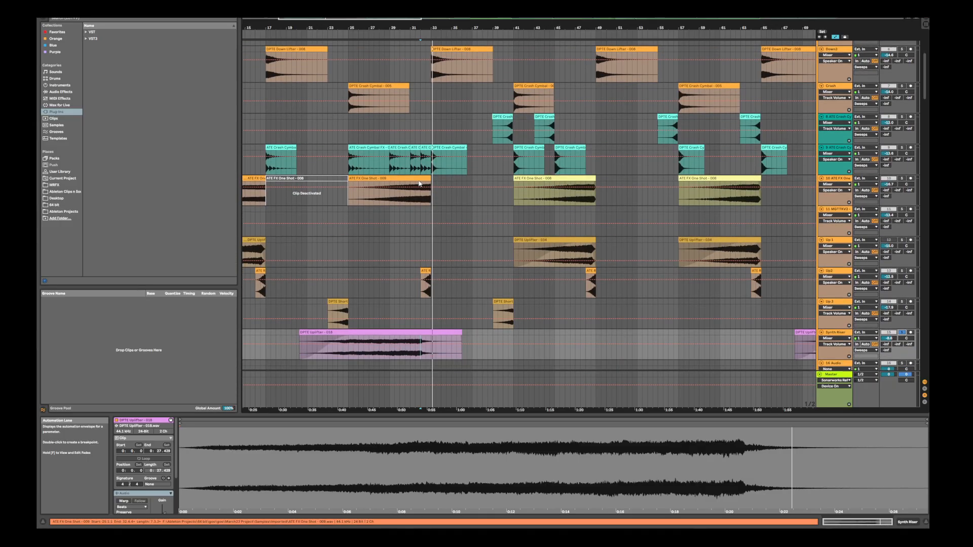
scroll(421, 182, down, 15)
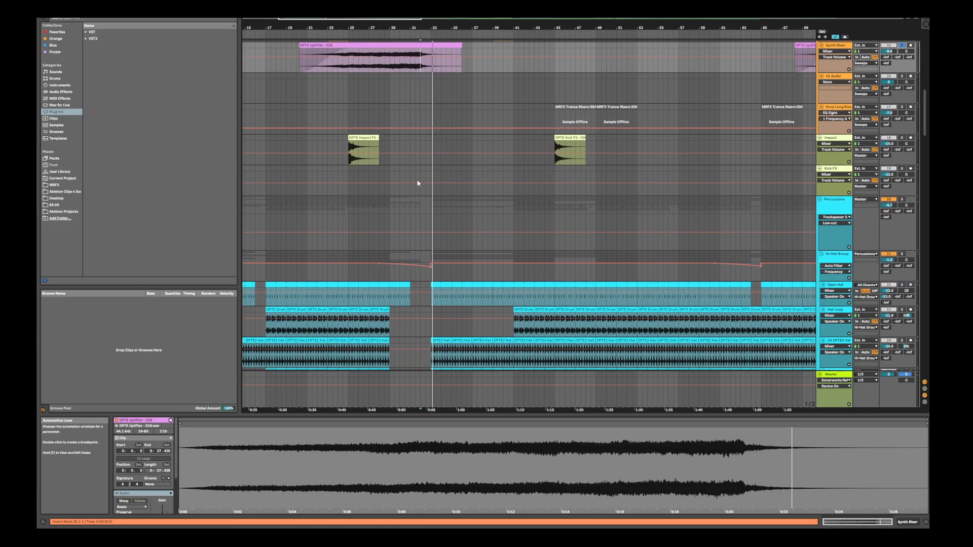
drag(411, 235, 425, 234)
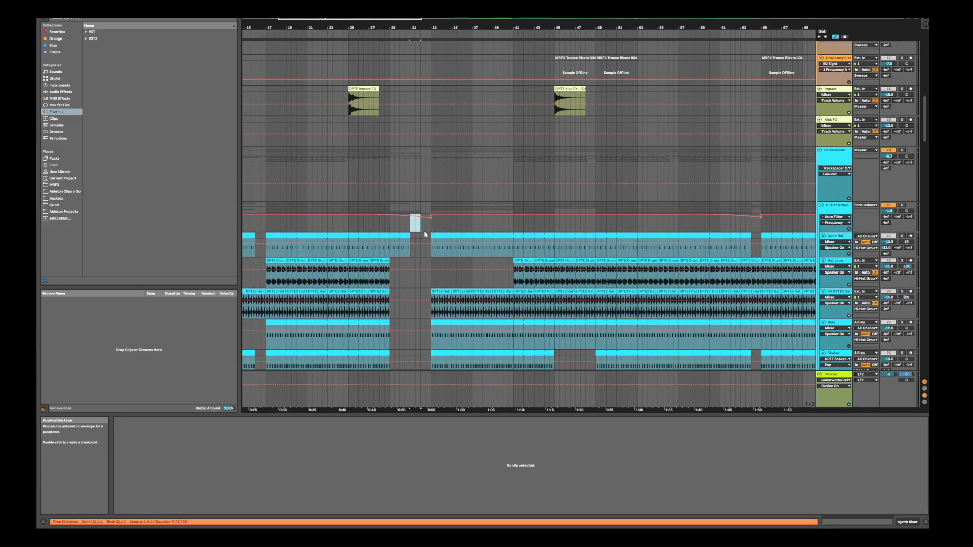
scroll(417, 251, down, 5)
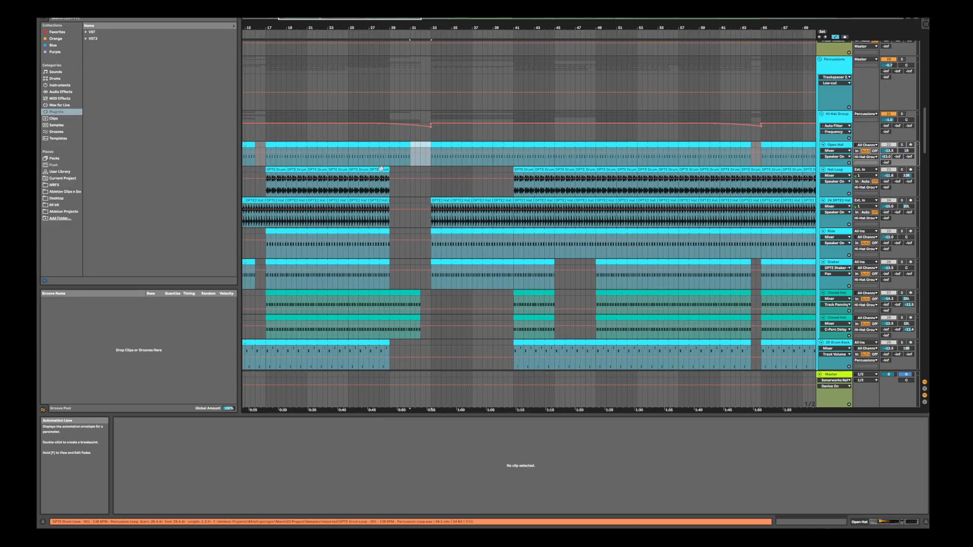
Solo the Percussions group and play it from bar 22
scroll(386, 117, left, 5)
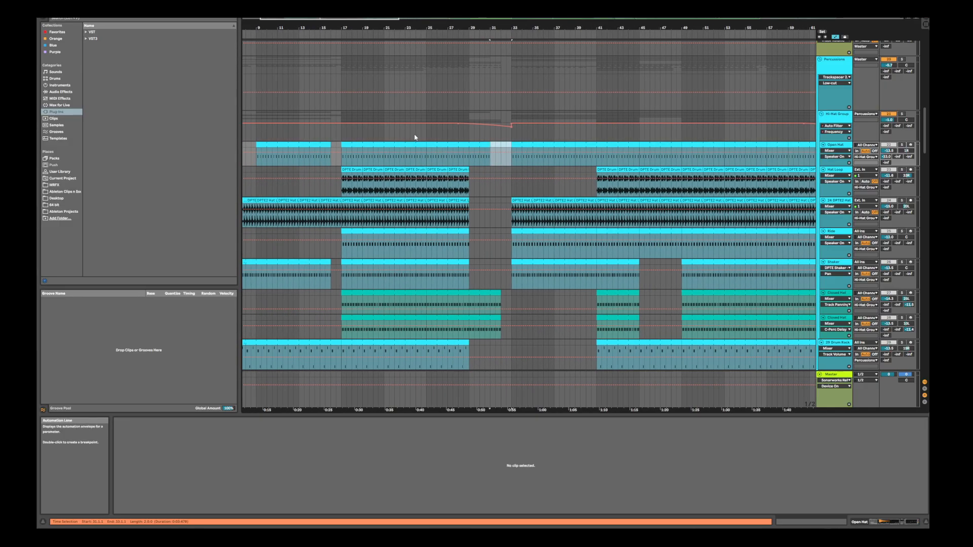
click(393, 134)
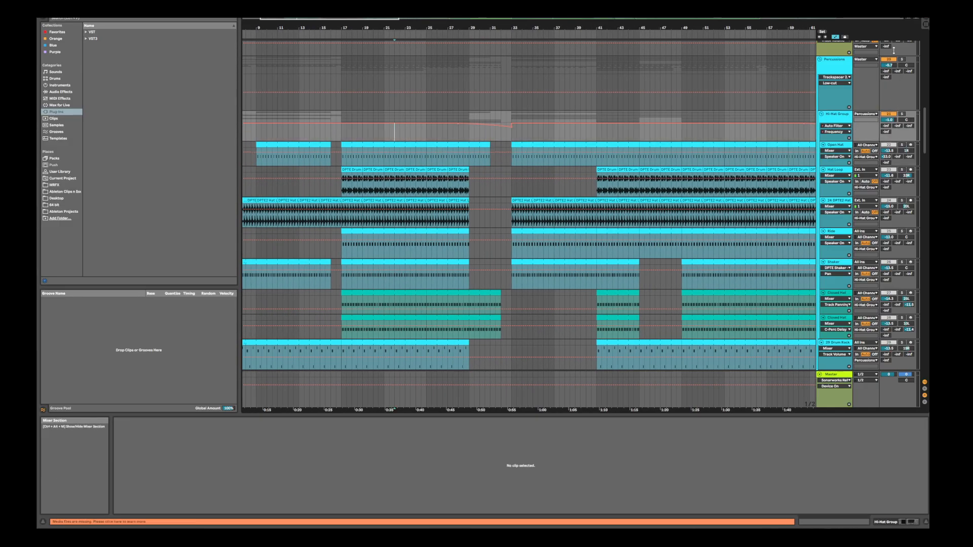
key(space)
Examine the hat, ride, shaker, drum and percussion loop tracks during playback, checking where clips drop out and return around bar 33
scroll(929, 167, down, 2)
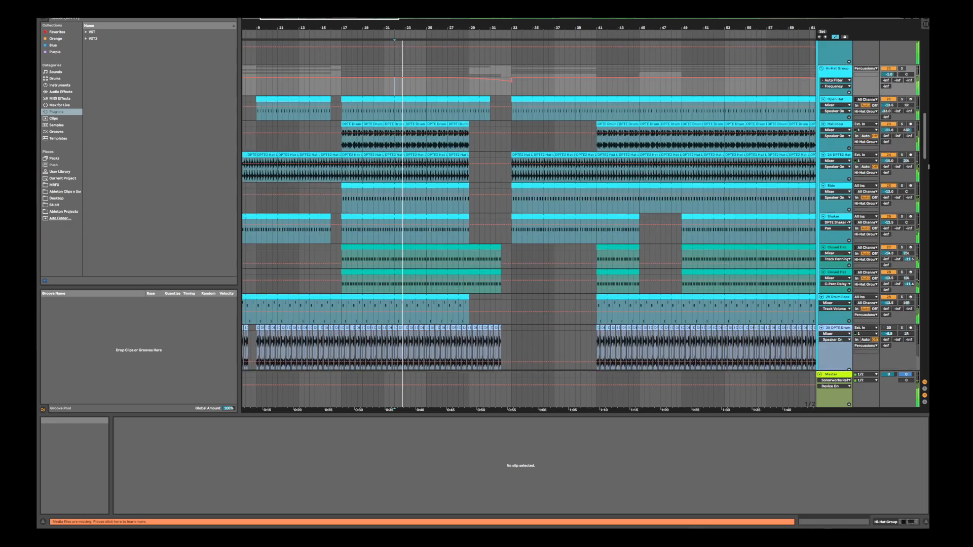
scroll(929, 166, down, 5)
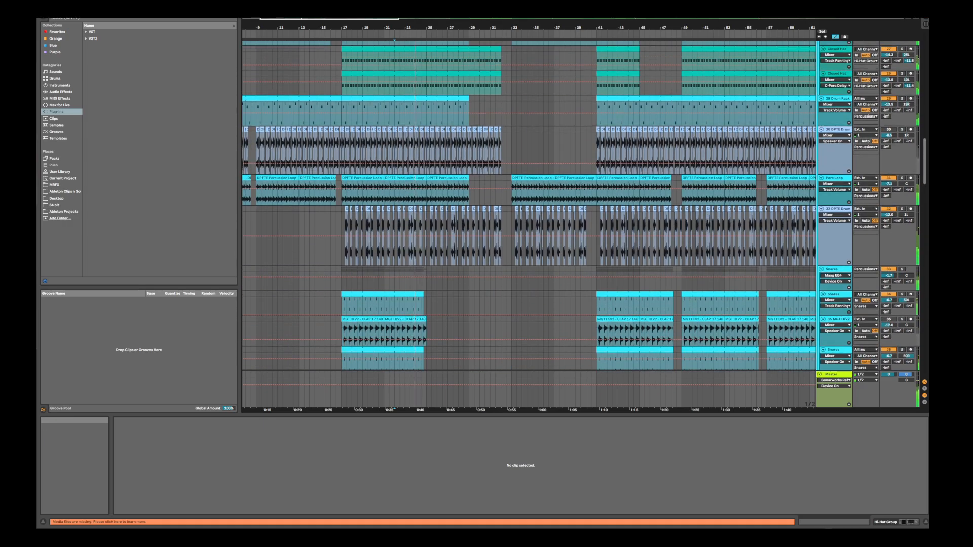
scroll(929, 166, up, 5)
scroll(929, 166, down, 5)
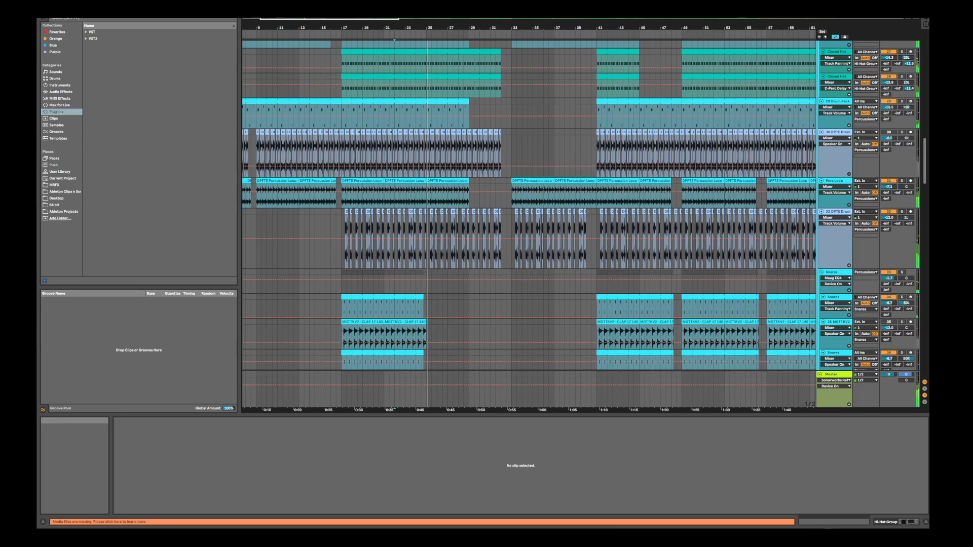
scroll(529, 205, down, 1)
scroll(529, 205, up, 2)
scroll(529, 205, down, 2)
scroll(529, 206, up, 4)
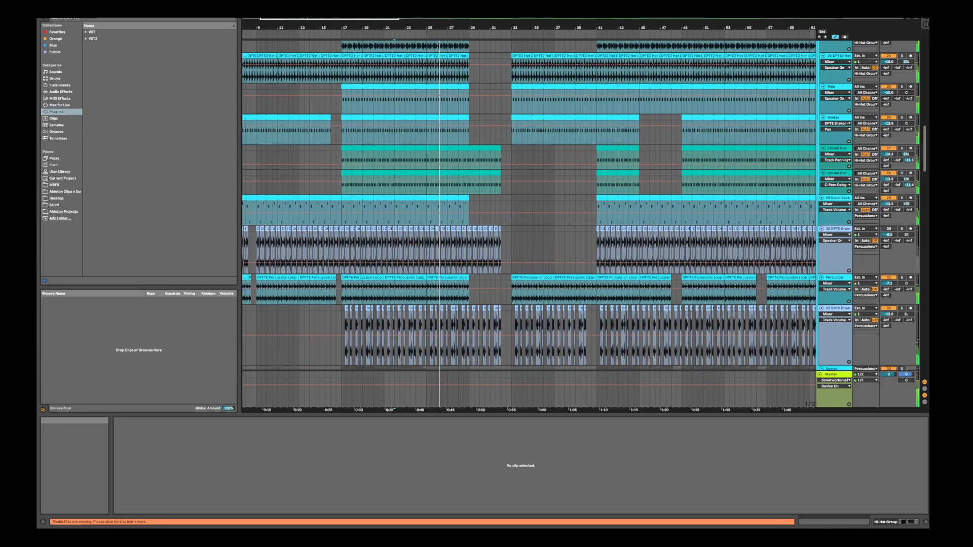
scroll(451, 235, up, 5)
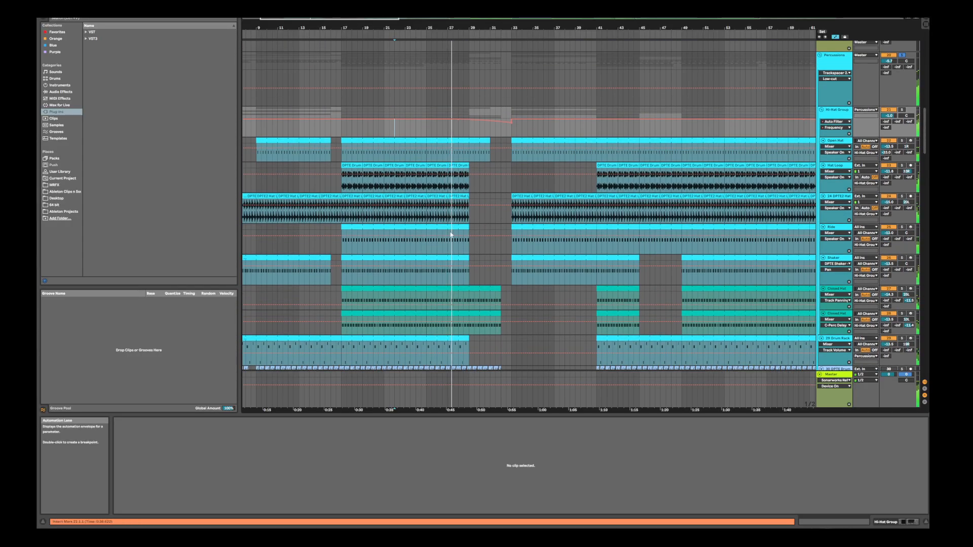
scroll(507, 218, down, 2)
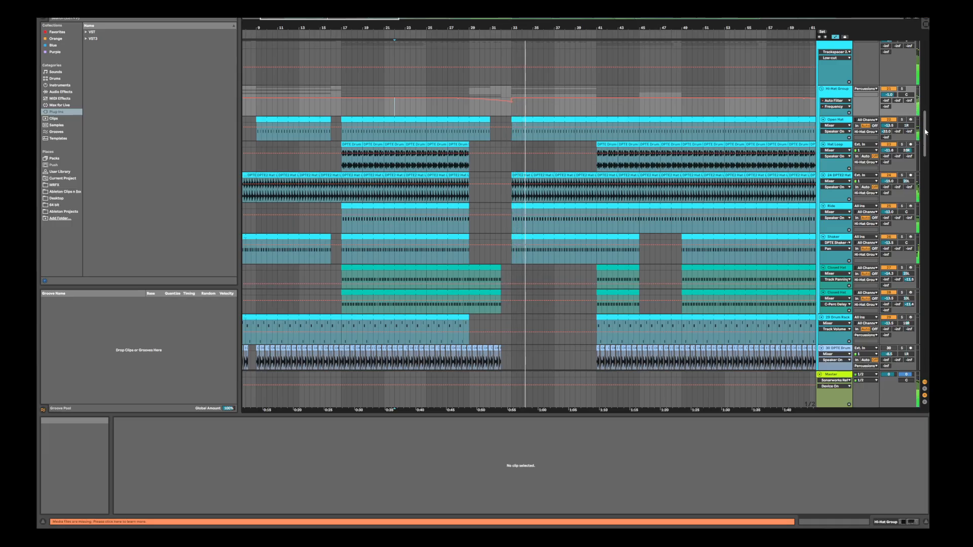
scroll(925, 131, down, 6)
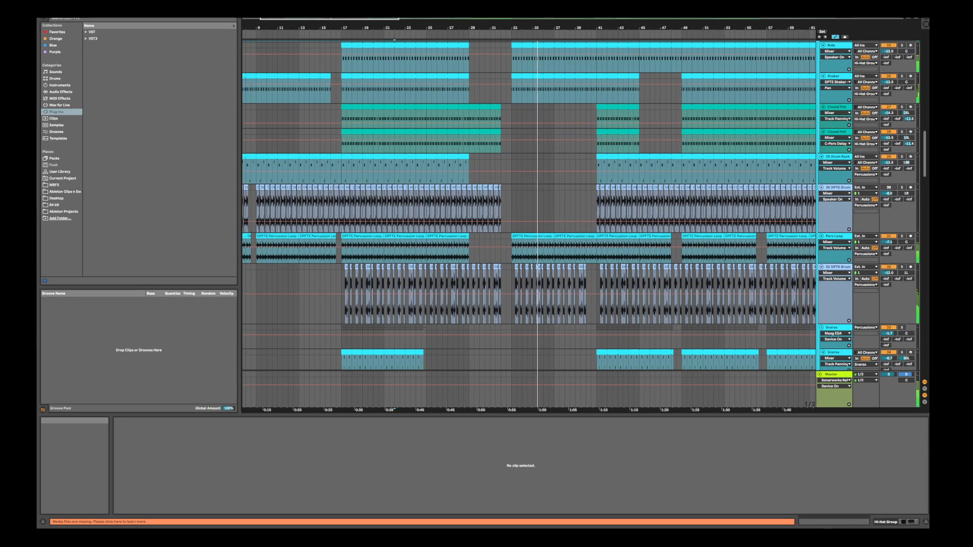
scroll(926, 132, up, 4)
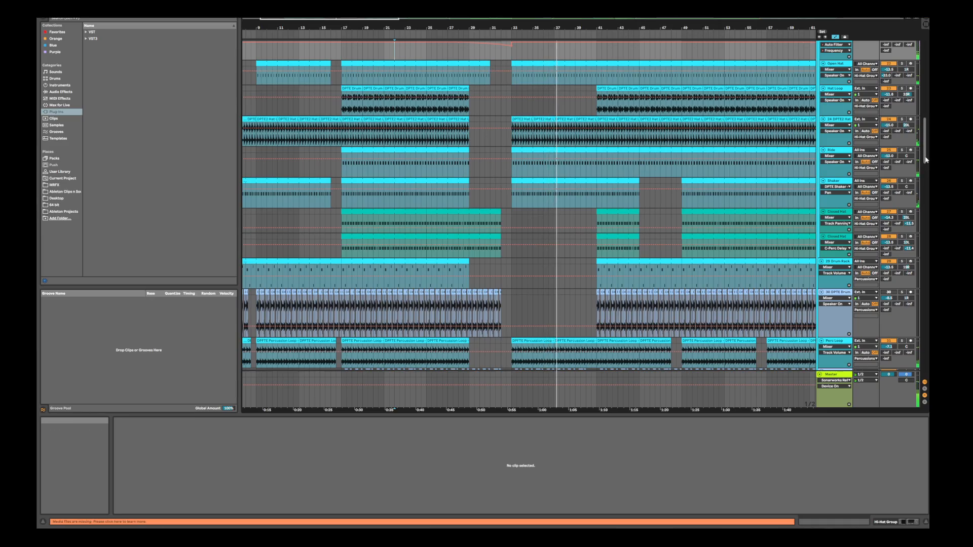
Locate the snare build FX and kick roll clips starting at bar 25 and solo their two tracks
scroll(926, 160, down, 3)
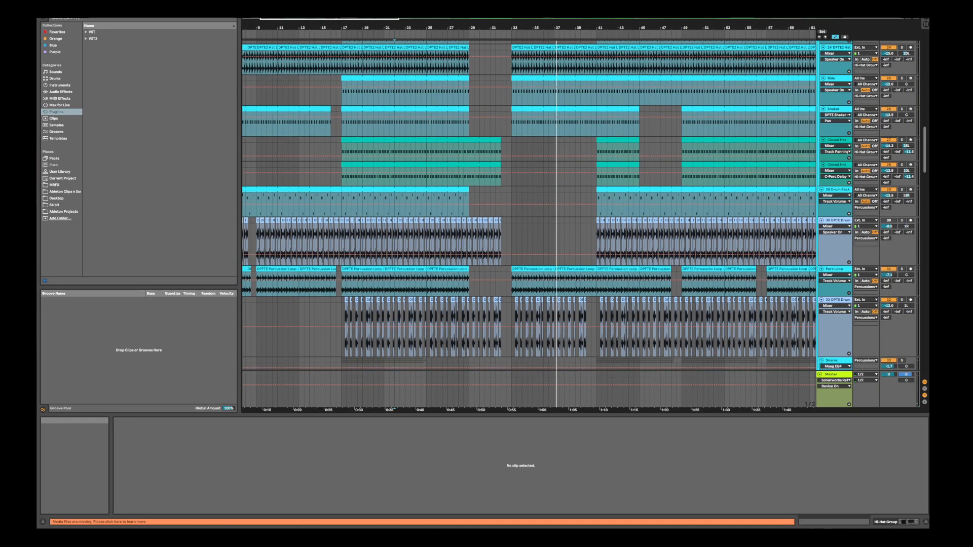
scroll(928, 208, down, 12)
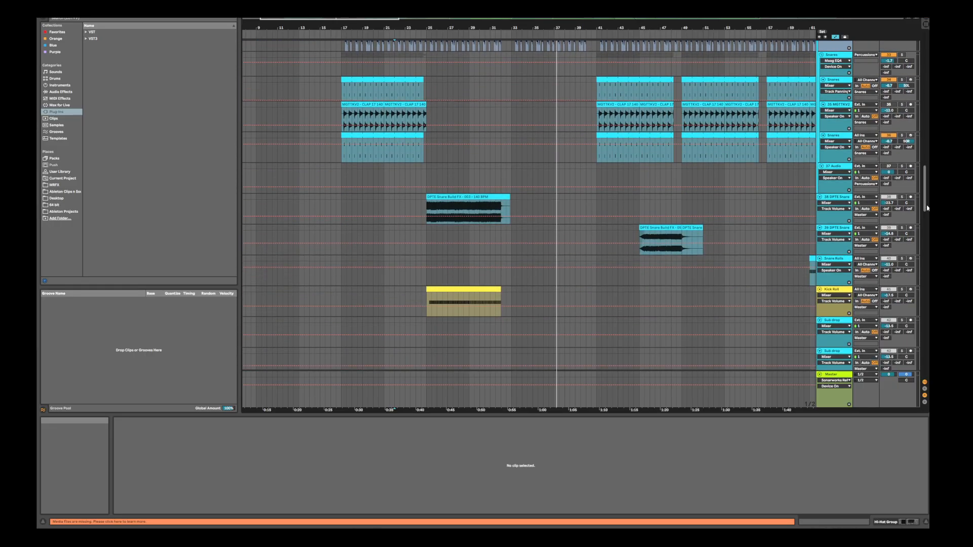
mouse_move(927, 208)
mouse_down()
mouse_move(927, 147)
mouse_move(926, 203)
mouse_up()
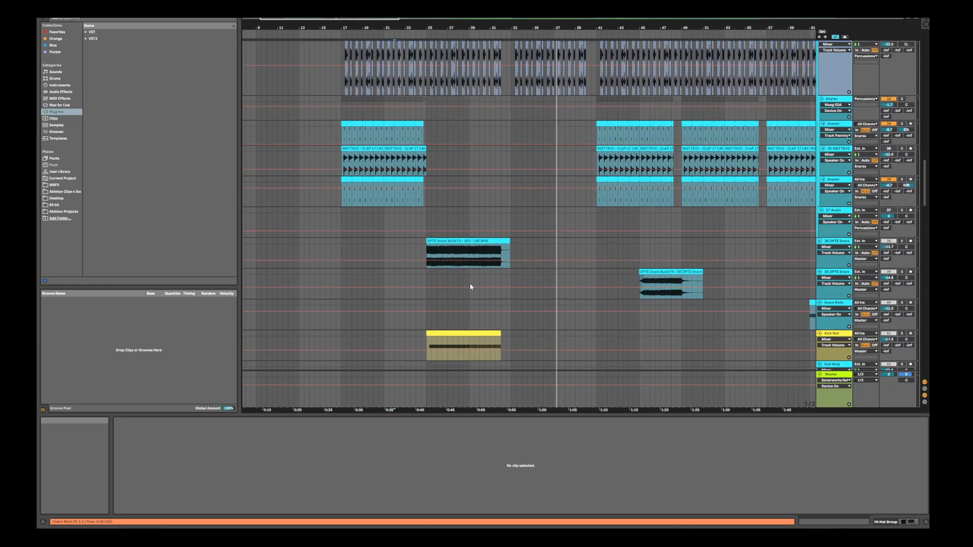
scroll(672, 299, down, 2)
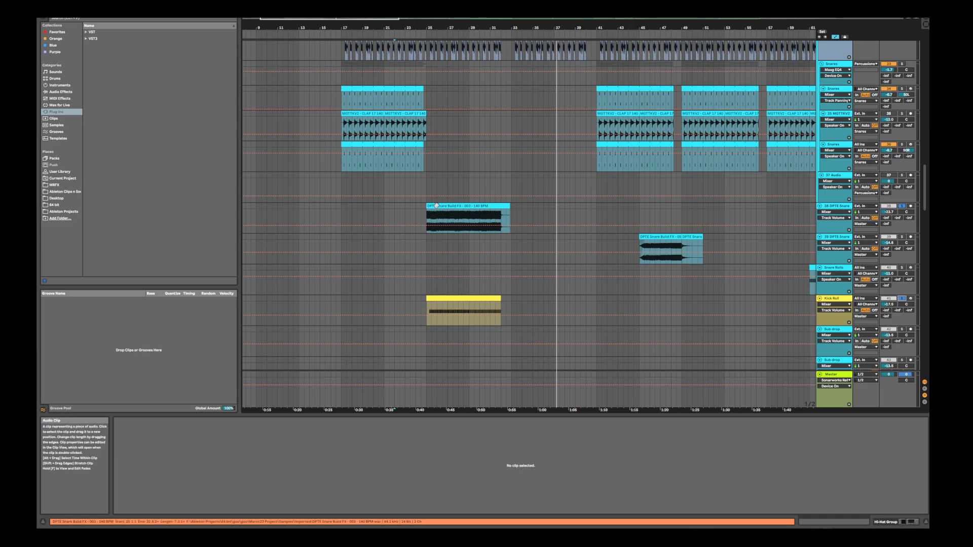
Highlight the gap from bar 32 to 33 on the Snare Rolls track, directly after the kick roll ends
click(456, 208)
click(502, 293)
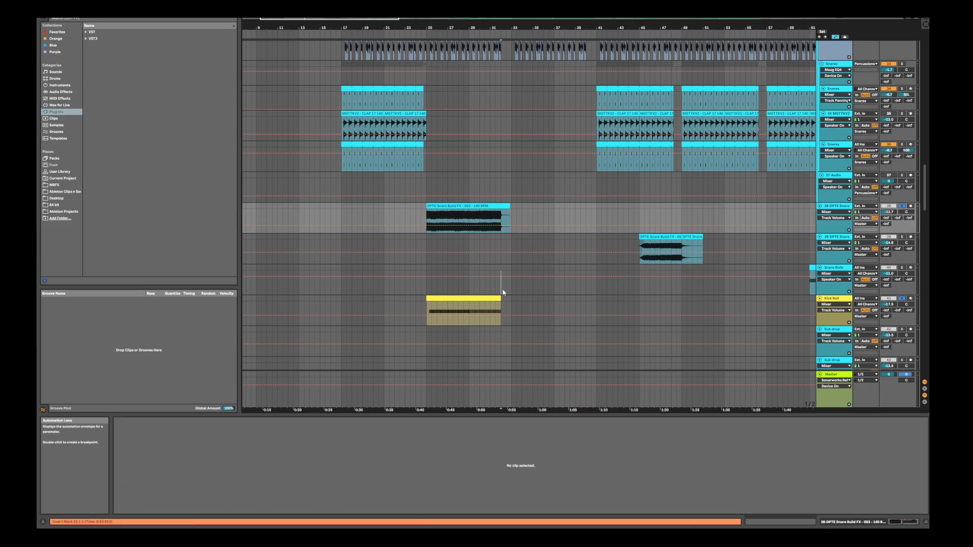
drag(511, 292, 510, 292)
scroll(509, 291, down, 1)
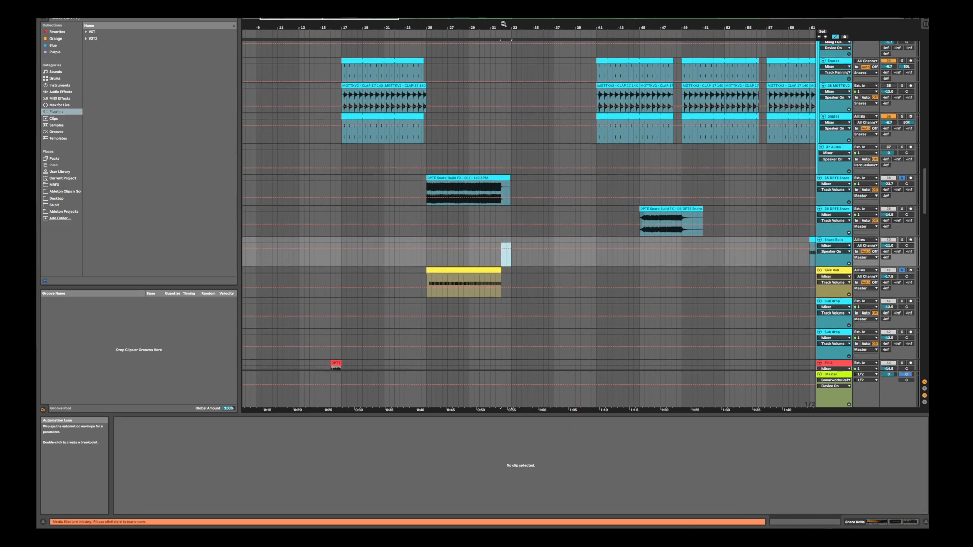
drag(503, 29, 503, 91)
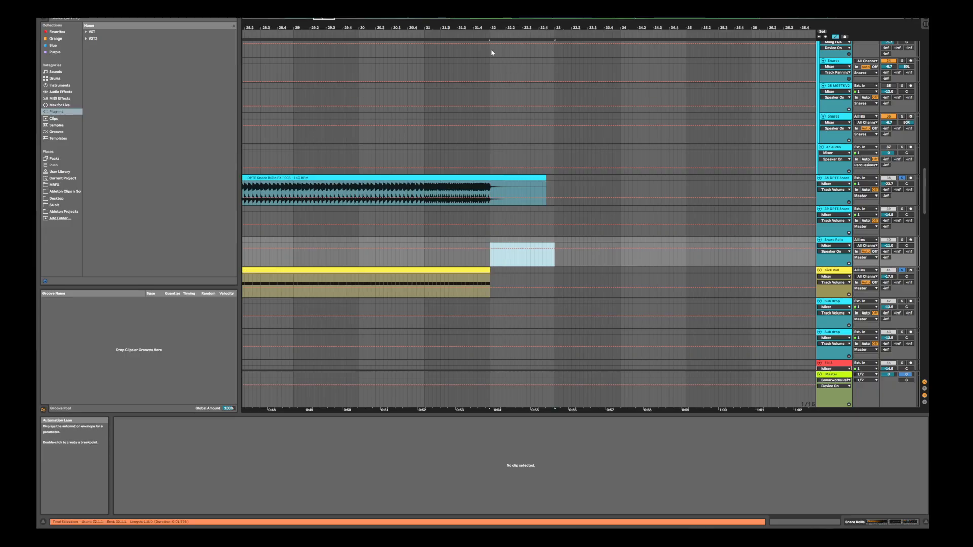
drag(454, 28, 497, 3)
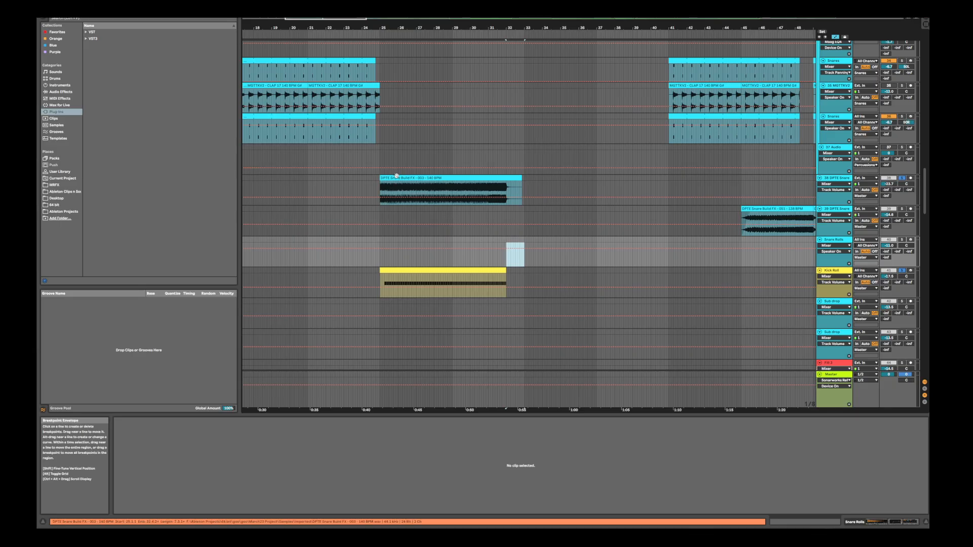
Play the snare build FX clip from bar 25, and restart playback from about bar 20
click(507, 178)
key(space)
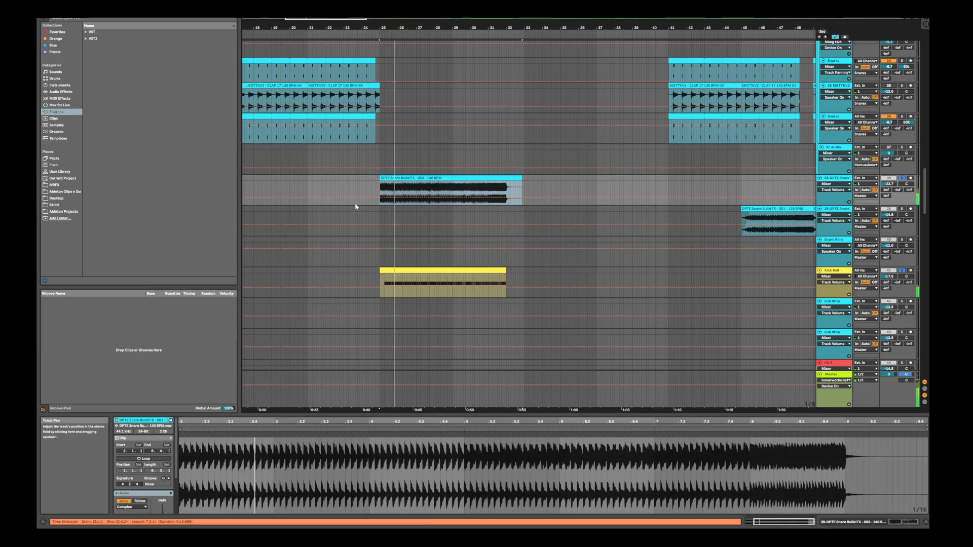
click(300, 191)
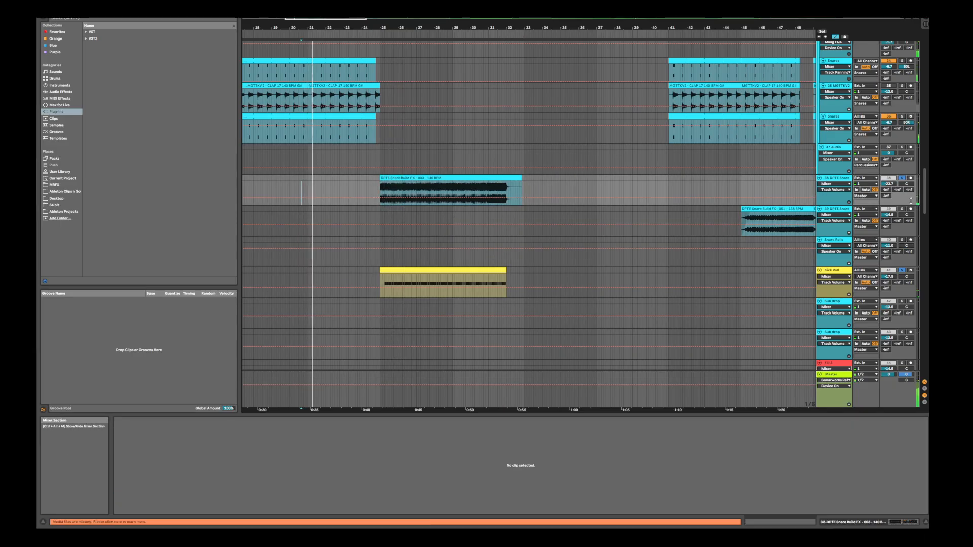
Solo the Impact and Up 3 tracks during playback to hear them with the percussion and snare build
scroll(813, 190, up, 10)
scroll(900, 229, up, 5)
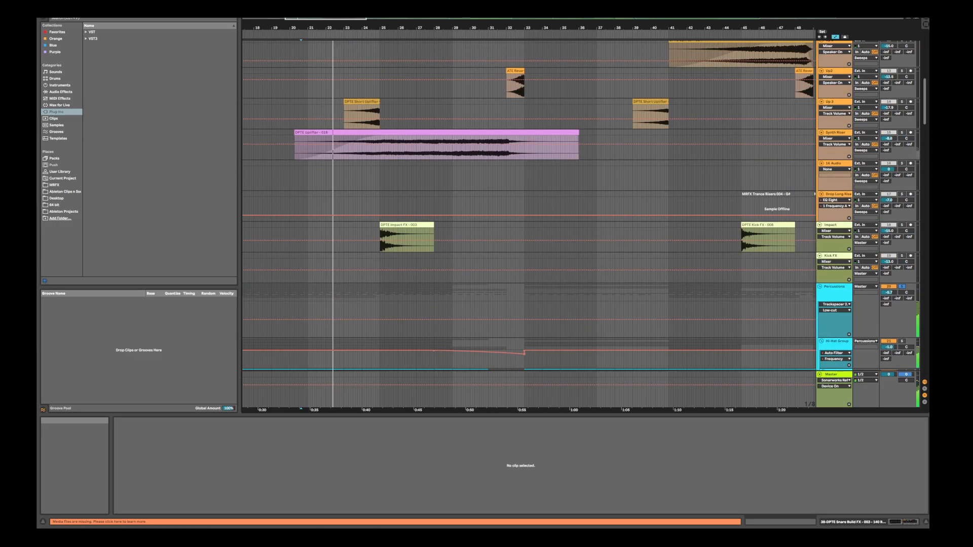
click(901, 228)
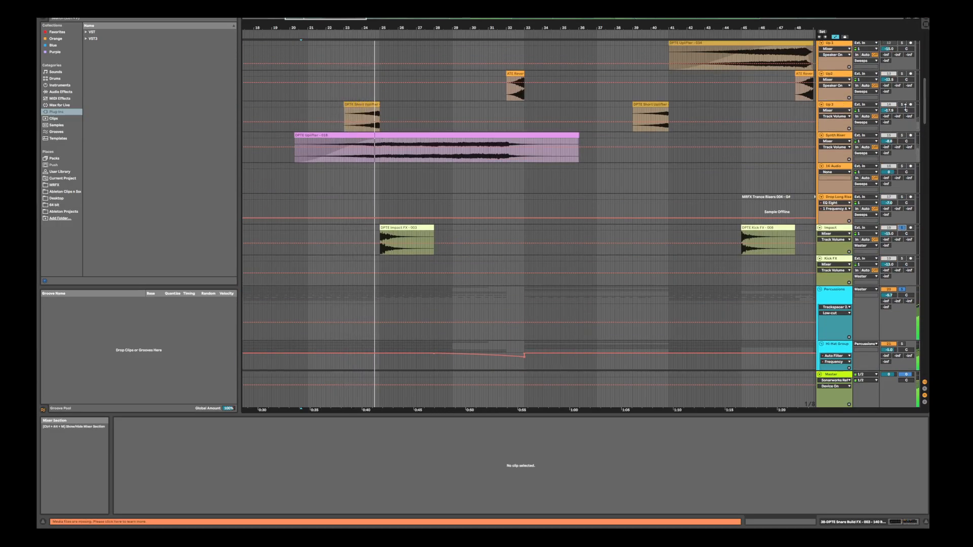
click(902, 105)
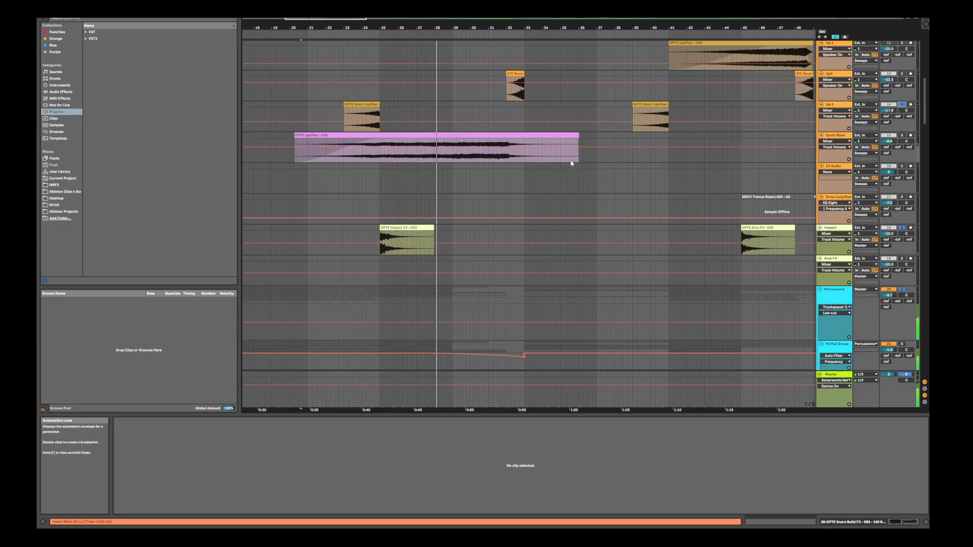
Examine the percussion, snare build and kick roll tracks during playback to see which parts lead into bar 33
scroll(571, 163, up, 10)
scroll(907, 181, down, 15)
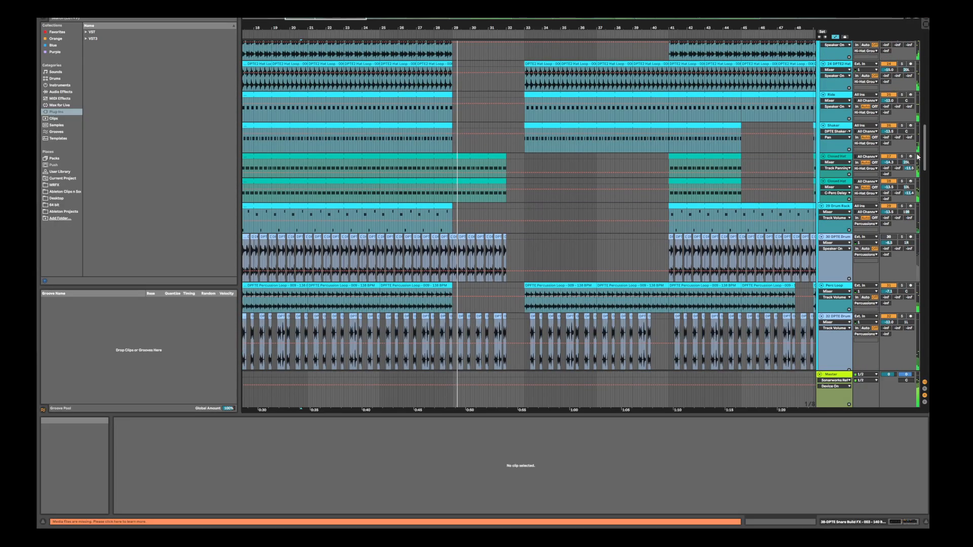
scroll(907, 181, down, 5)
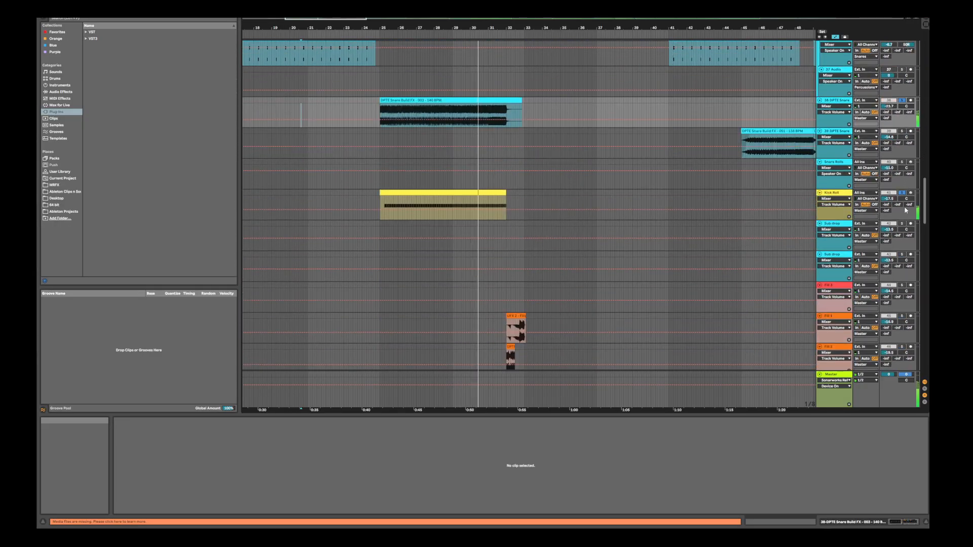
scroll(907, 192, up, 3)
scroll(904, 201, down, 2)
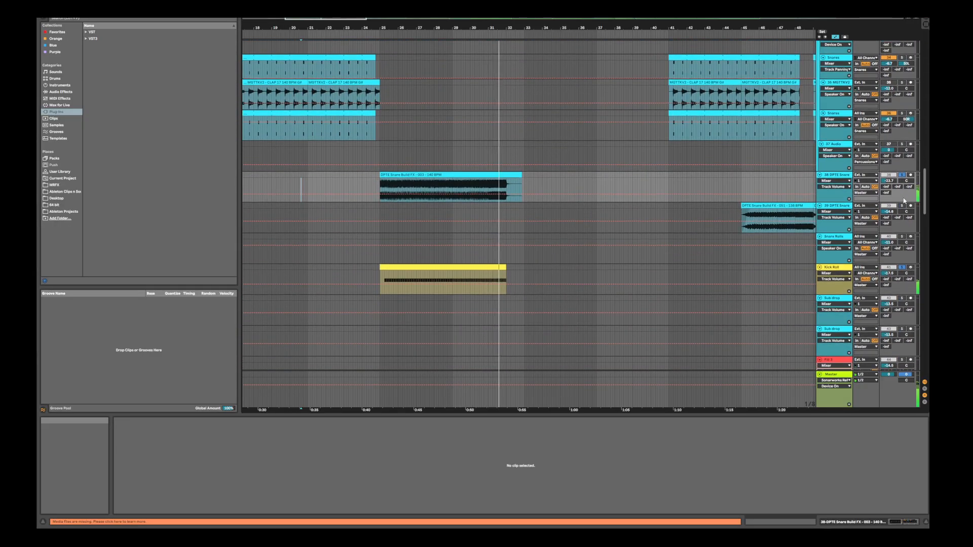
scroll(904, 200, down, 1)
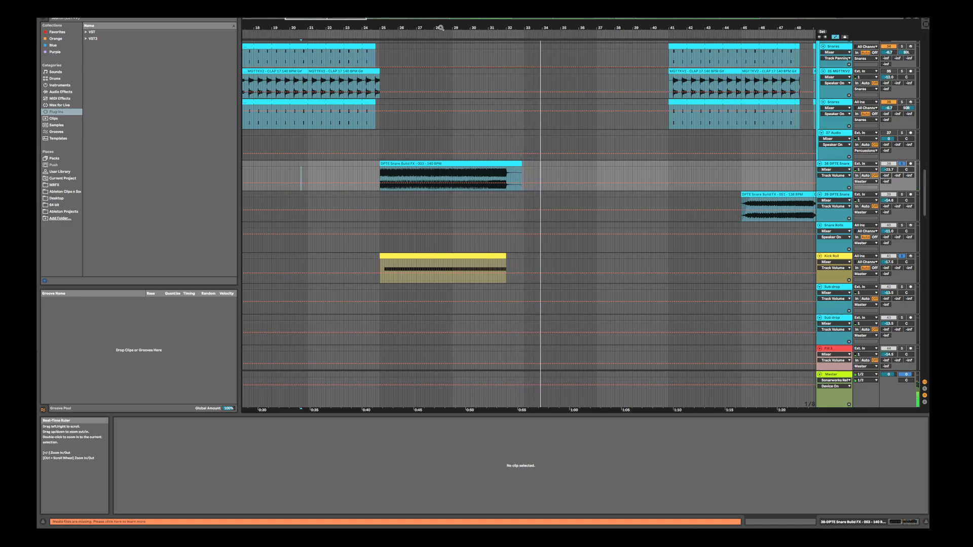
Try trimming the Kick Roll clip to start at bar 29 and extending the Kick clips up to bar 29
drag(439, 25, 440, 12)
scroll(404, 258, down, 2)
scroll(404, 258, down, 8)
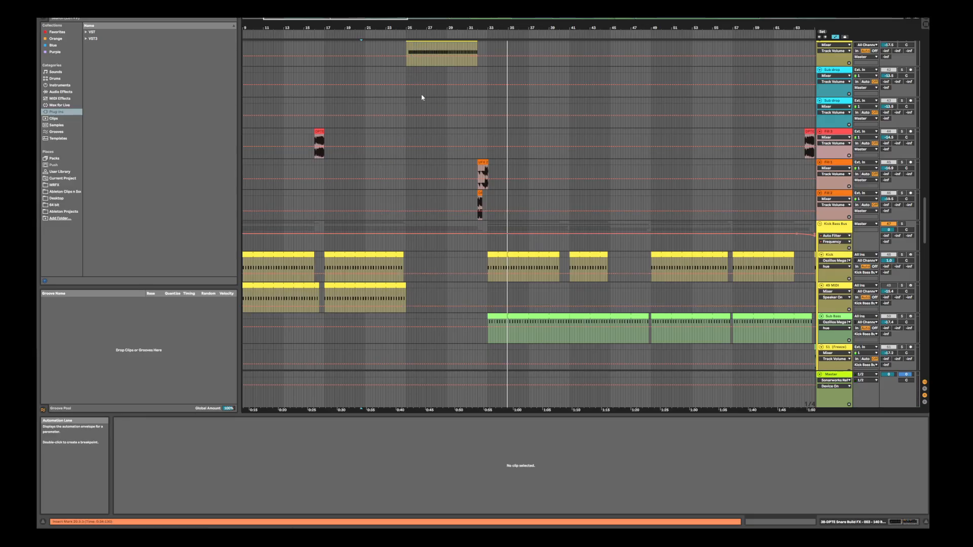
scroll(418, 98, up, 1)
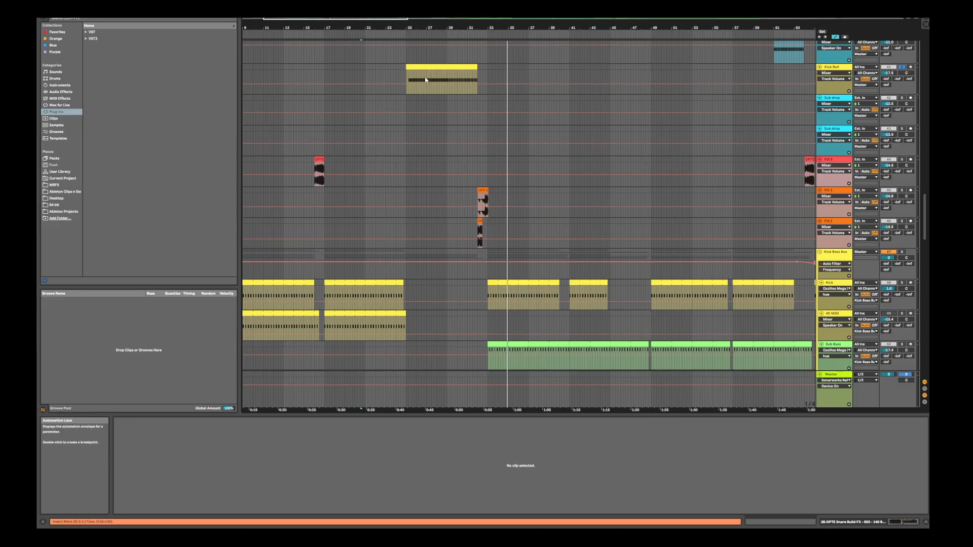
drag(406, 68, 447, 74)
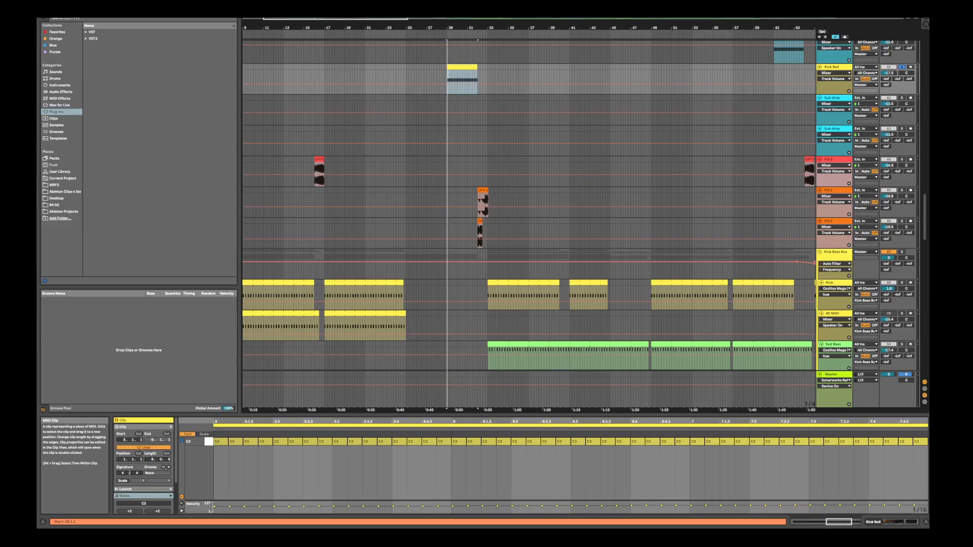
drag(404, 286, 447, 285)
Play from bar 25 and solo the Kick Bass Bus to hear the kick lead into the kick roll
click(413, 265)
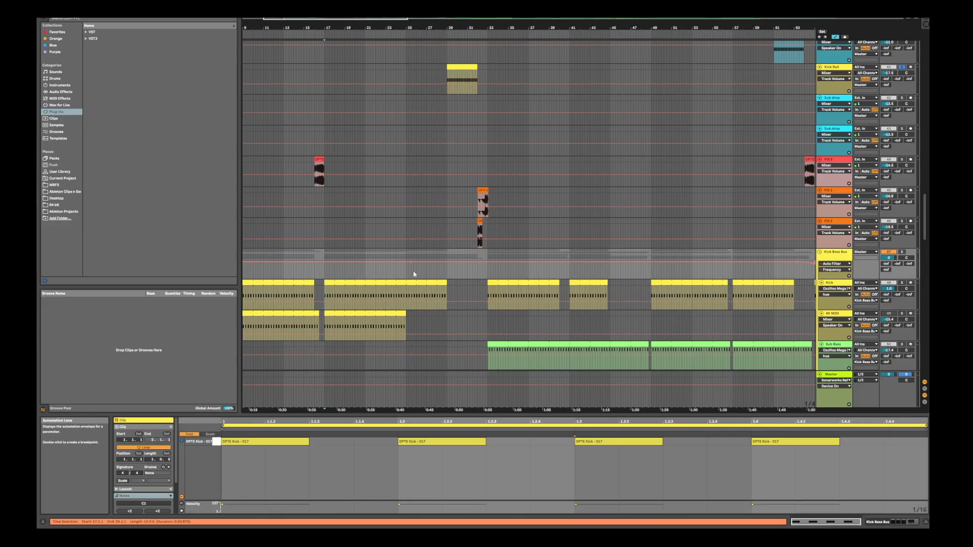
click(413, 274)
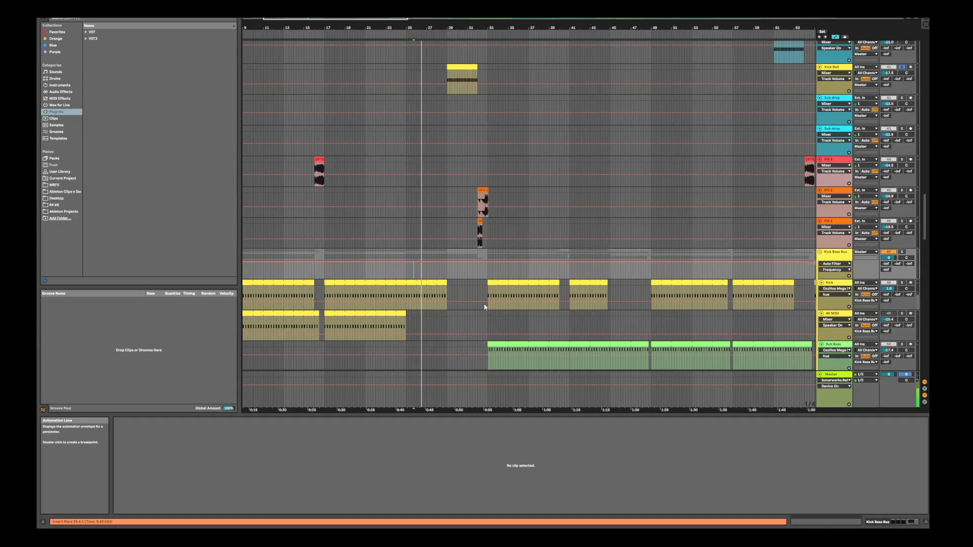
click(902, 252)
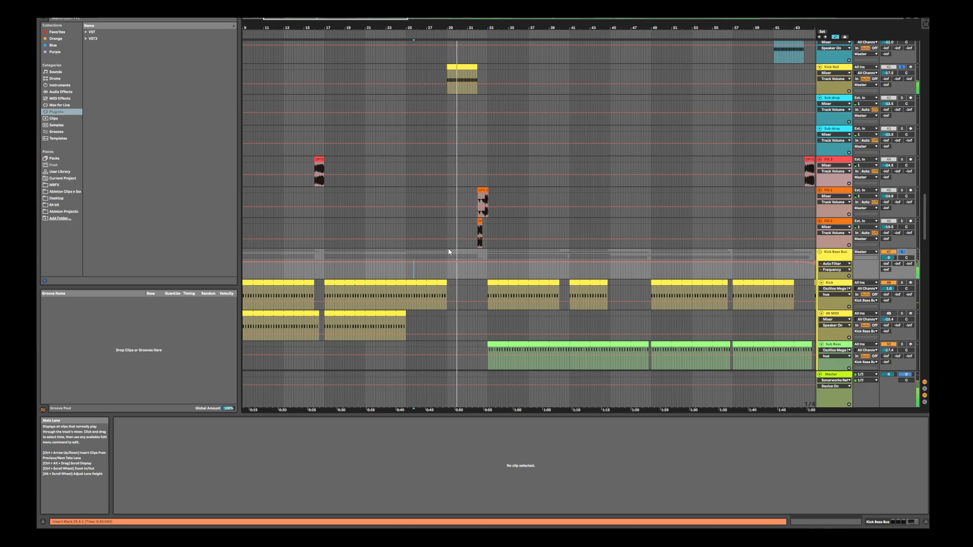
scroll(448, 252, up, 1)
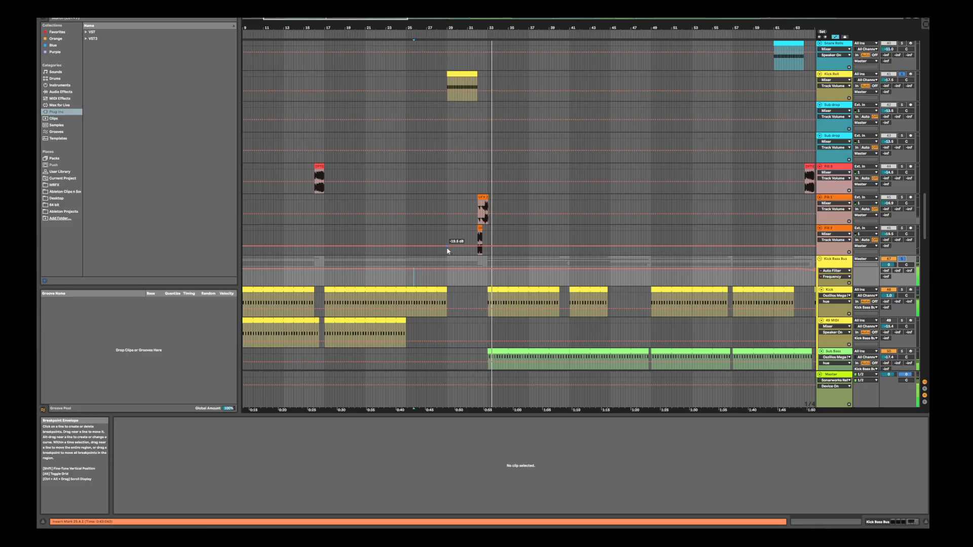
scroll(448, 250, down, 1)
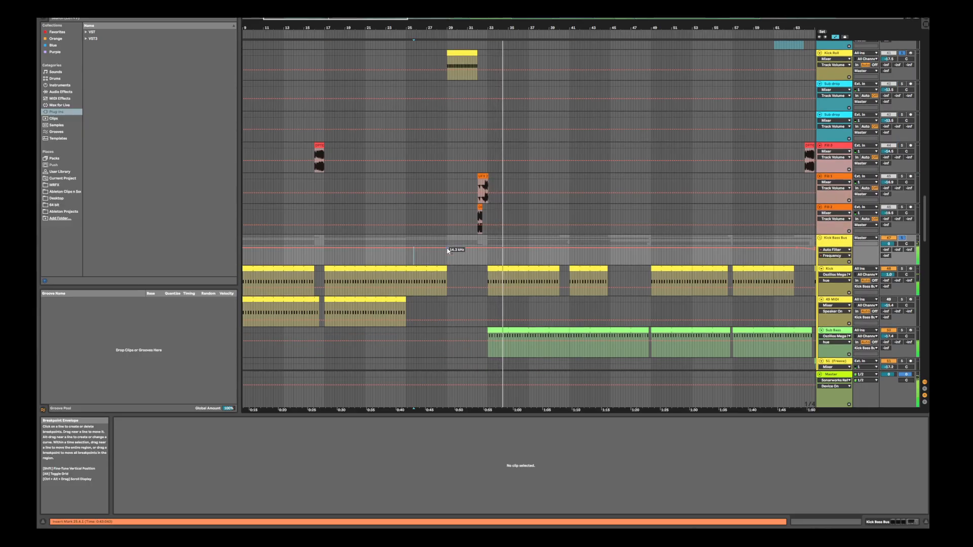
Undo the Kick clip extension and the trimming of the Kick Roll clip
key(ctrl+z)
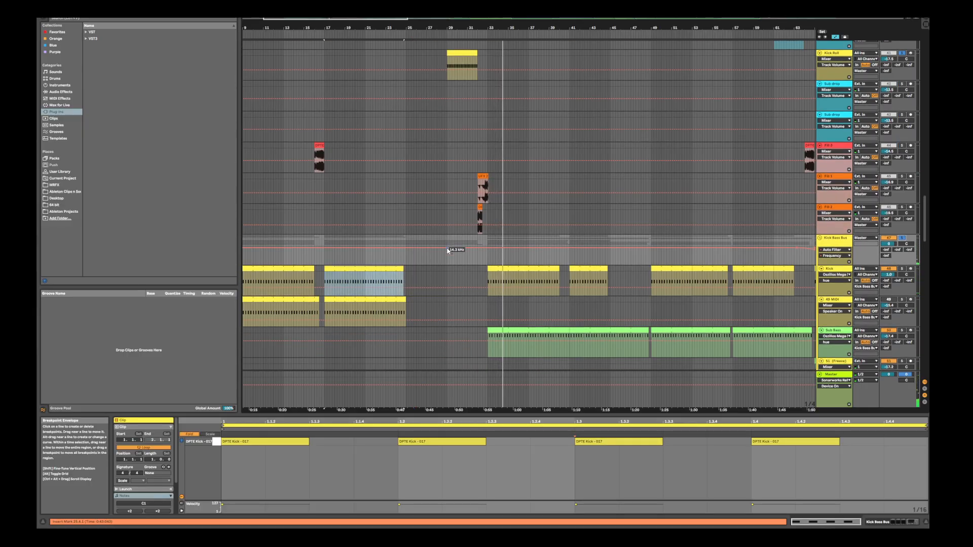
scroll(448, 250, up, 6)
scroll(449, 250, down, 2)
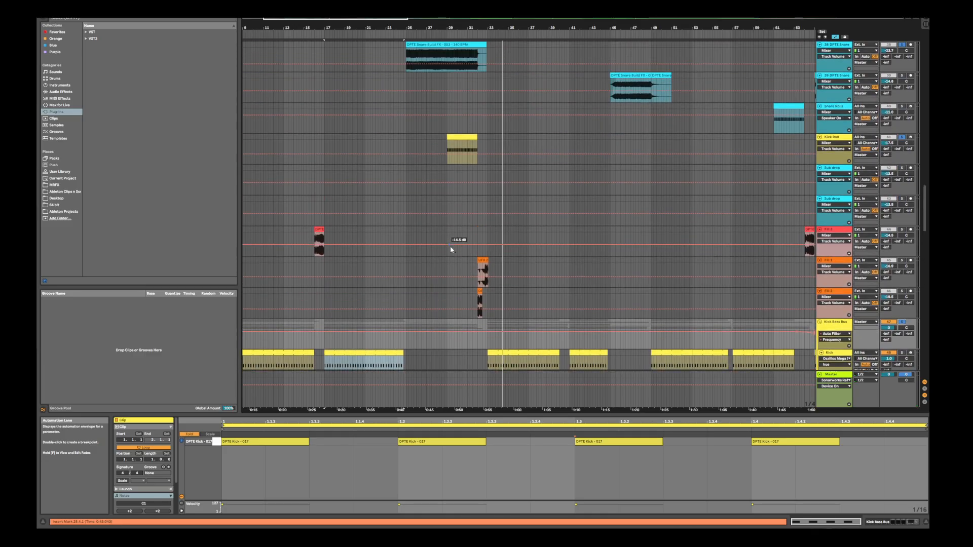
scroll(450, 249, up, 1)
key(ctrl+z)
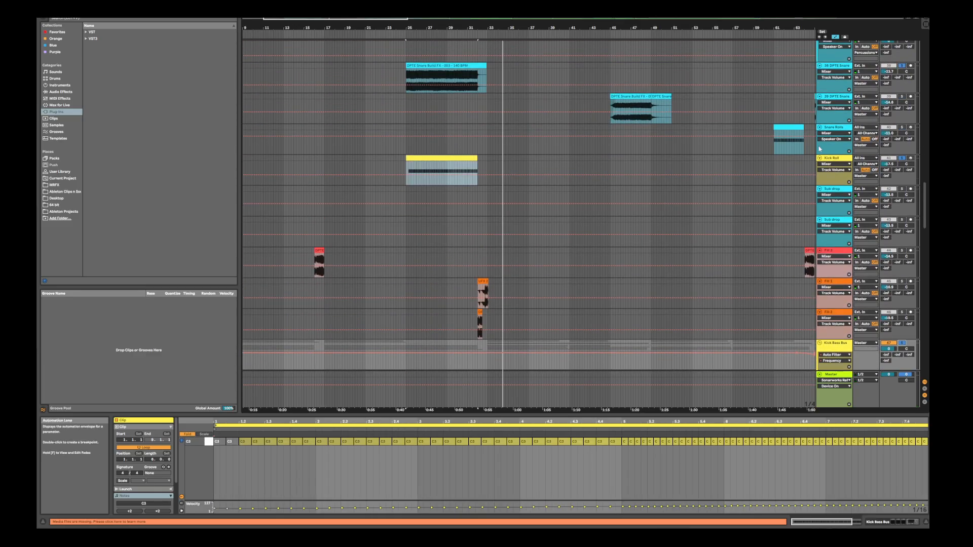
Locate the second snare build FX clip at bar 45, solo its track and play the clip
scroll(411, 186, up, 2)
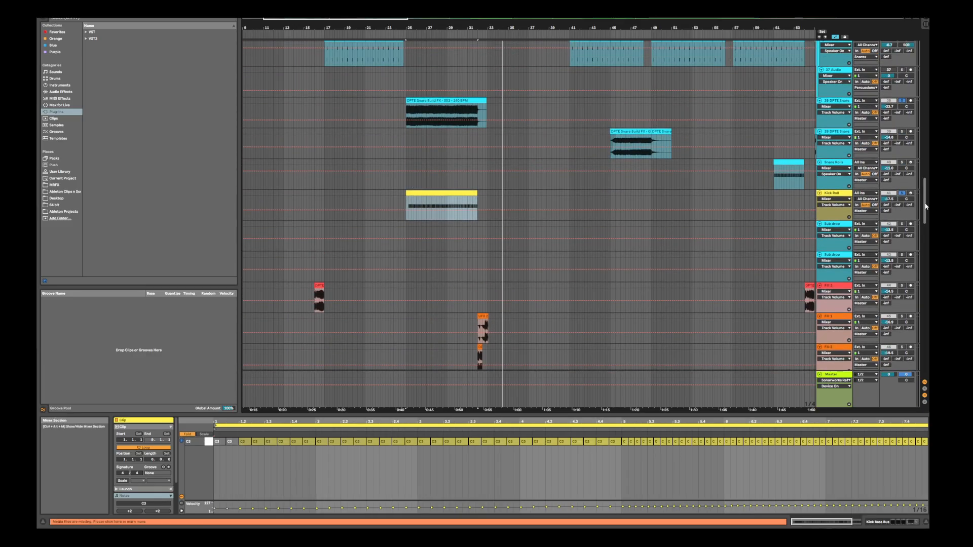
drag(925, 206, 926, 96)
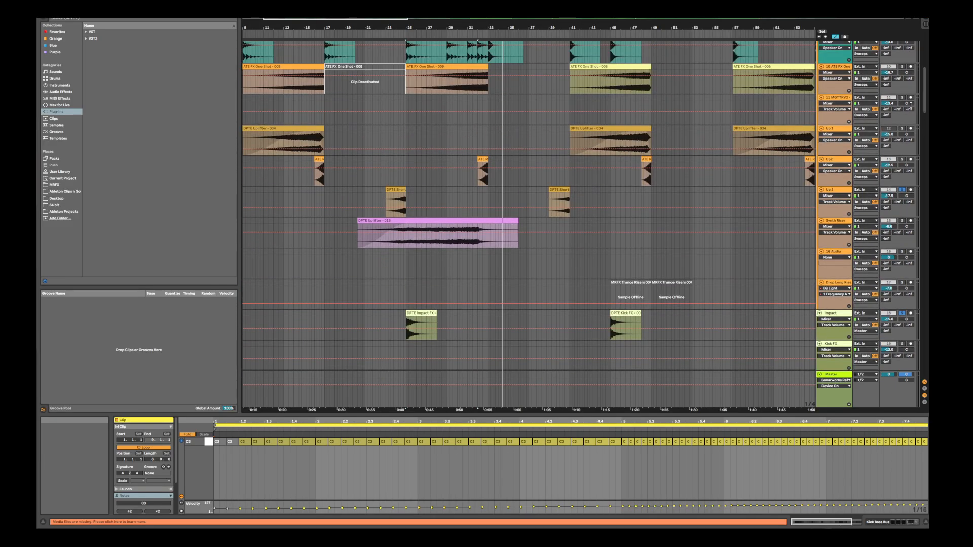
drag(927, 106, 905, 209)
click(624, 191)
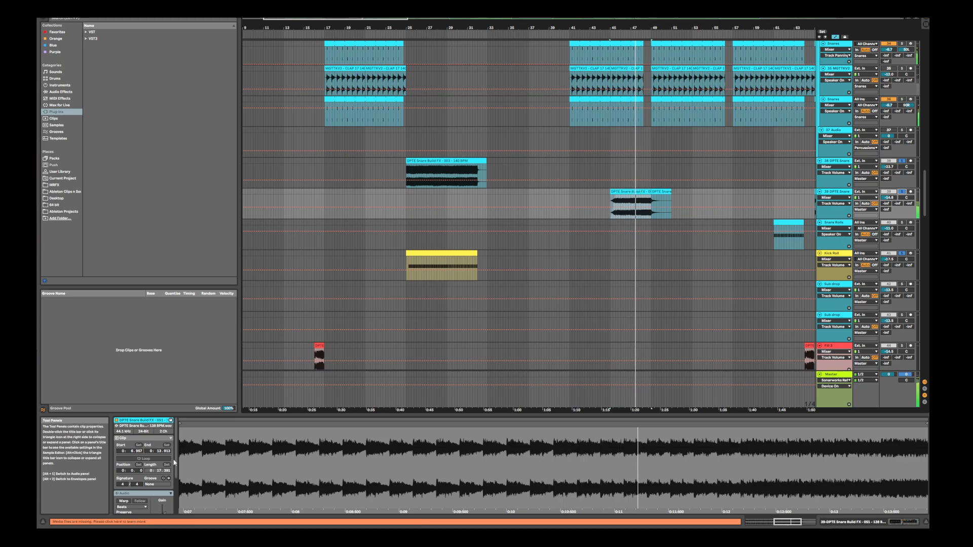
Lower the clip gain of the snare build FX clip at bar 45, replaying it to check the level
scroll(164, 488, down, 2)
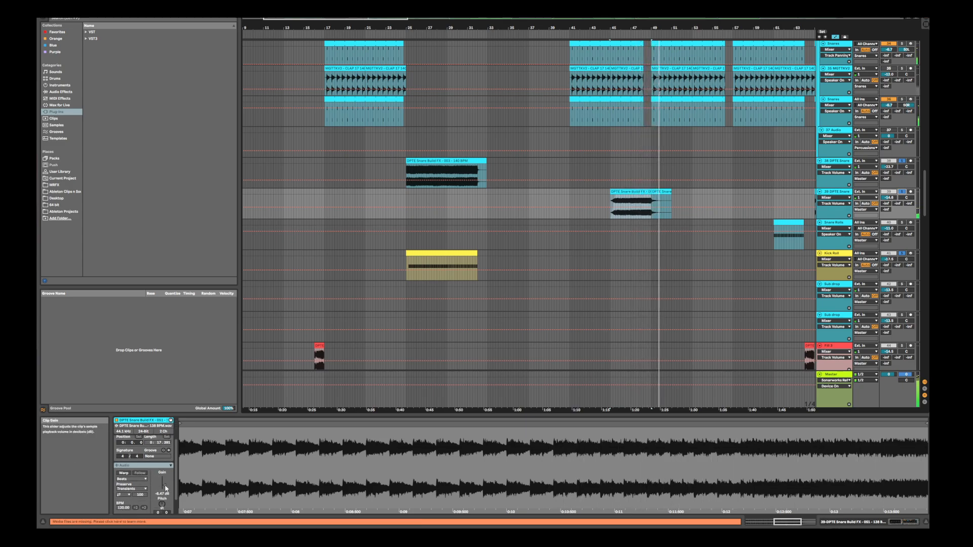
drag(166, 488, 166, 493)
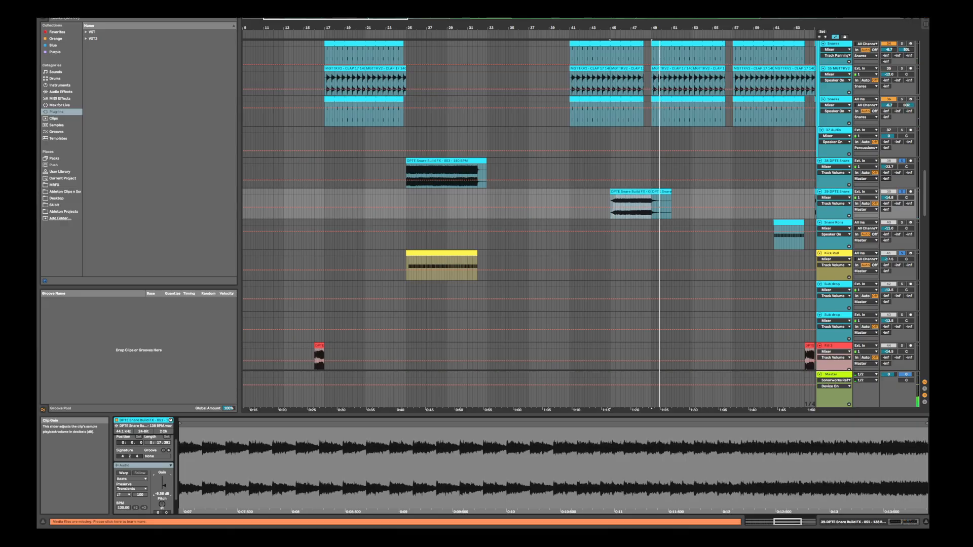
key(space)
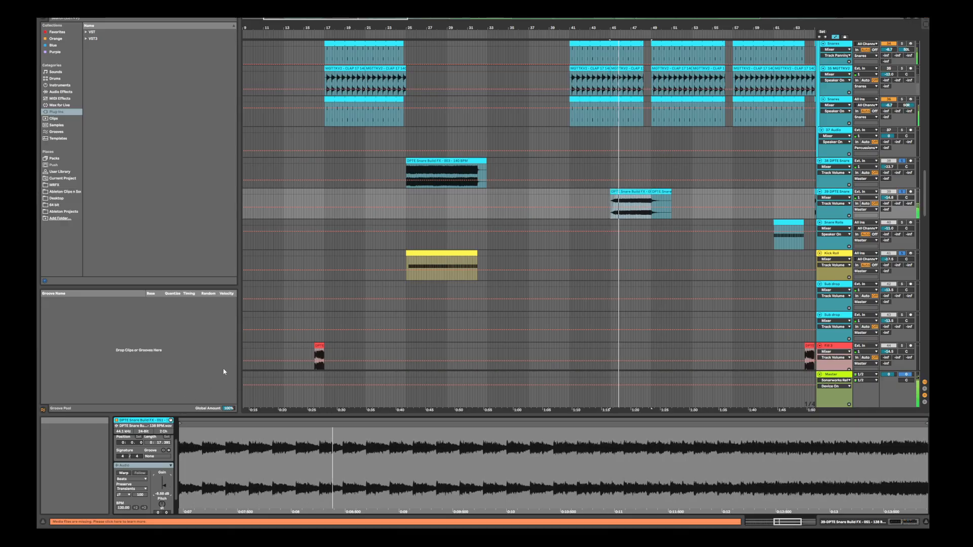
drag(166, 487, 165, 487)
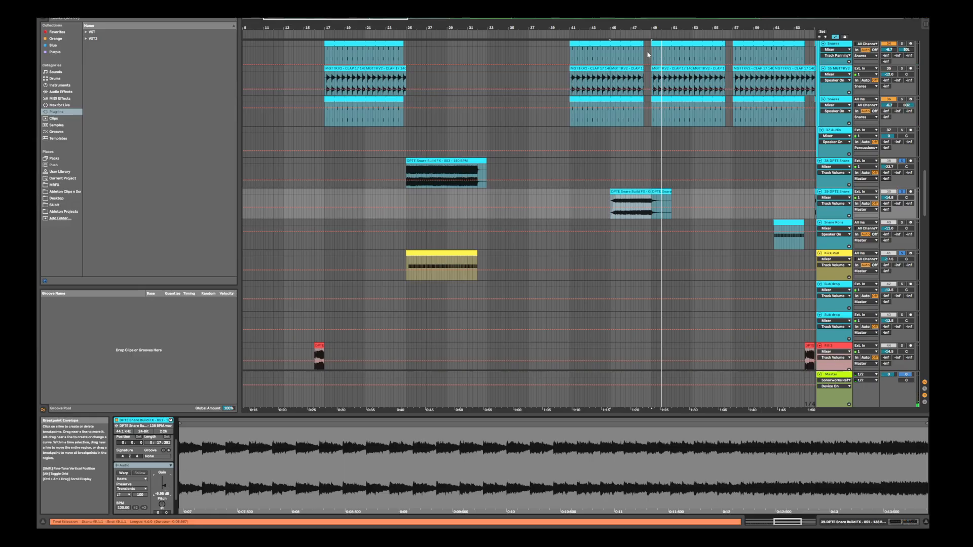
drag(630, 28, 612, 96)
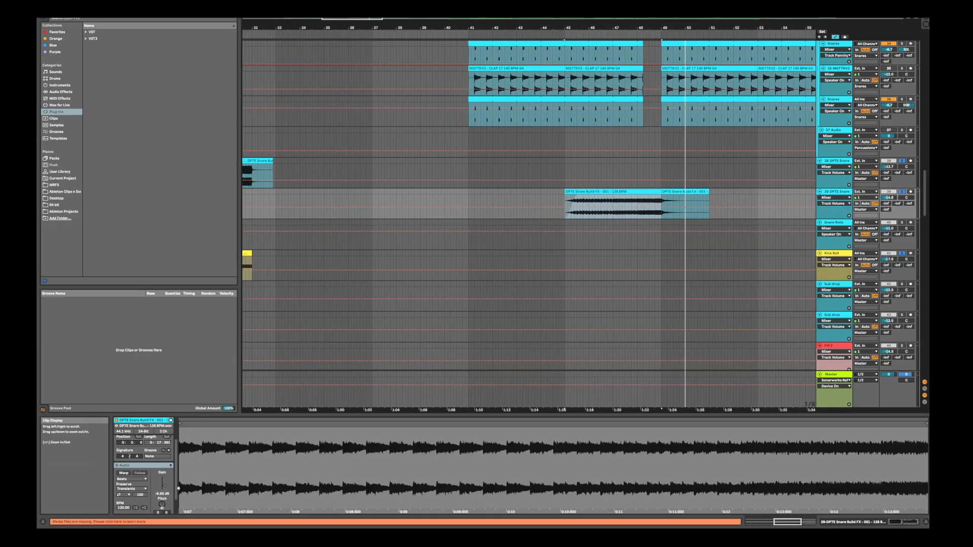
drag(164, 490, 164, 489)
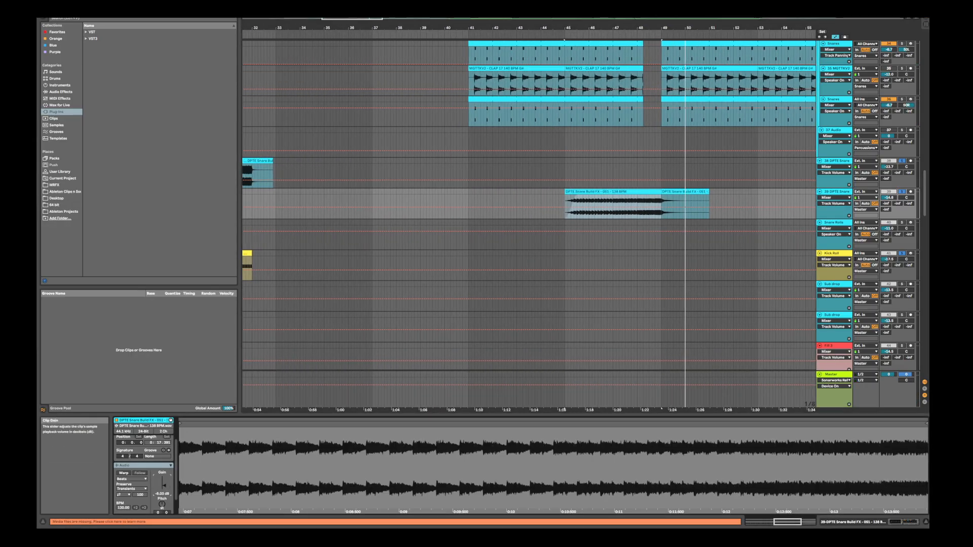
key(space)
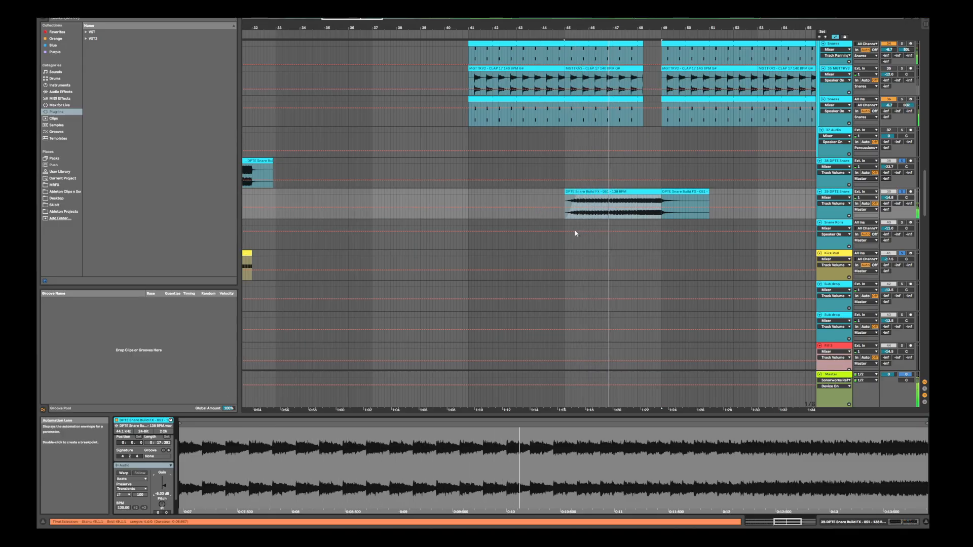
Lengthen the fade-in of the snare build FX clip at bar 45 to about bar 47, replaying it to check
key(a)
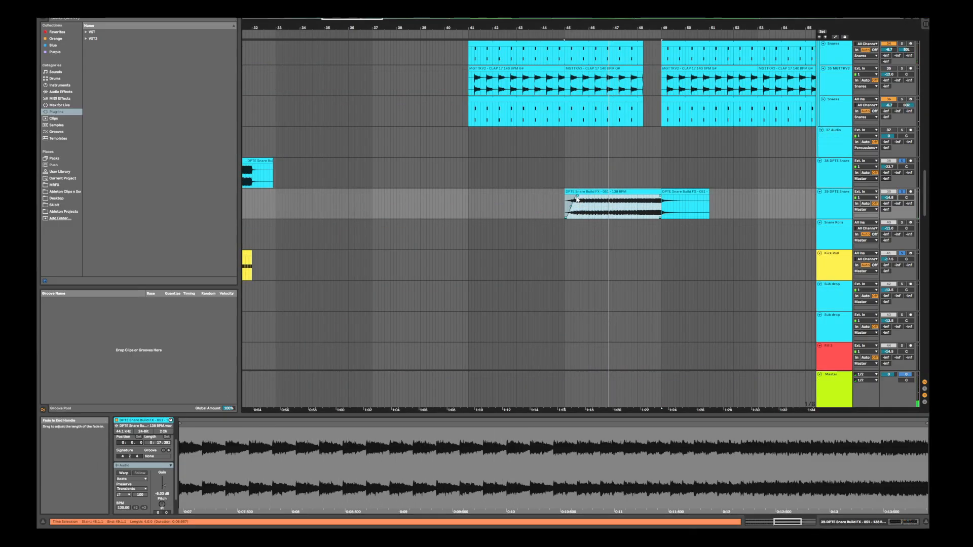
click(580, 192)
key(space)
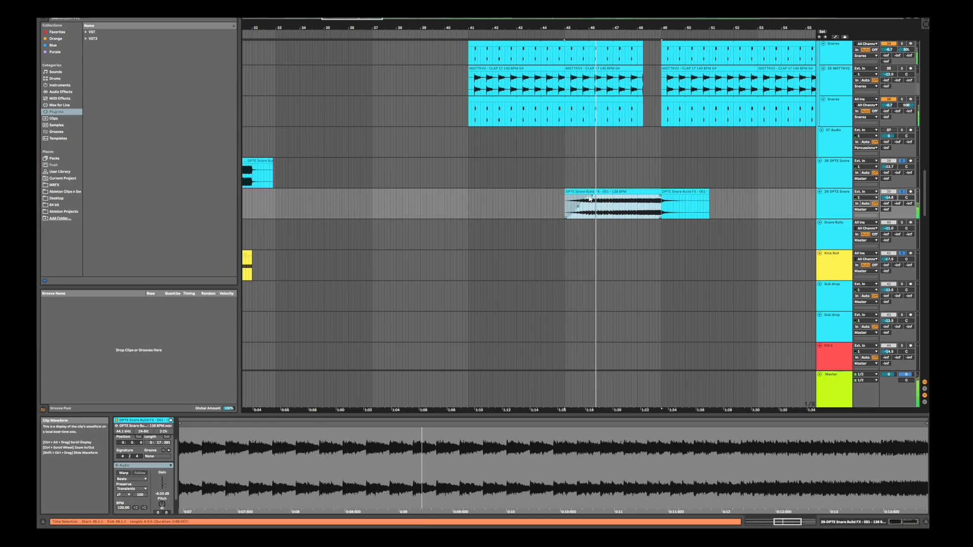
drag(579, 192, 620, 199)
key(space)
key(space)
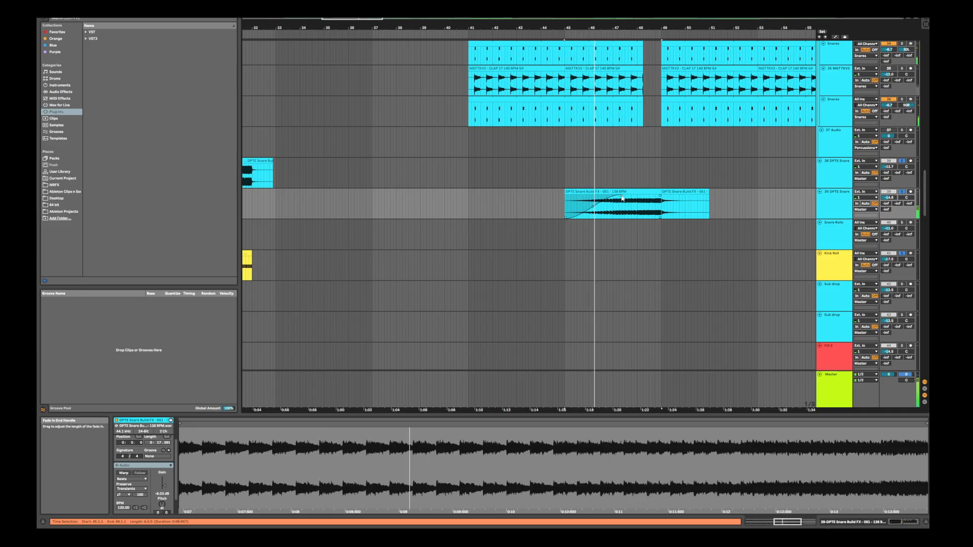
Move the two adjoining snare build FX clips between bars 45 and 51 one beat earlier
click(655, 193)
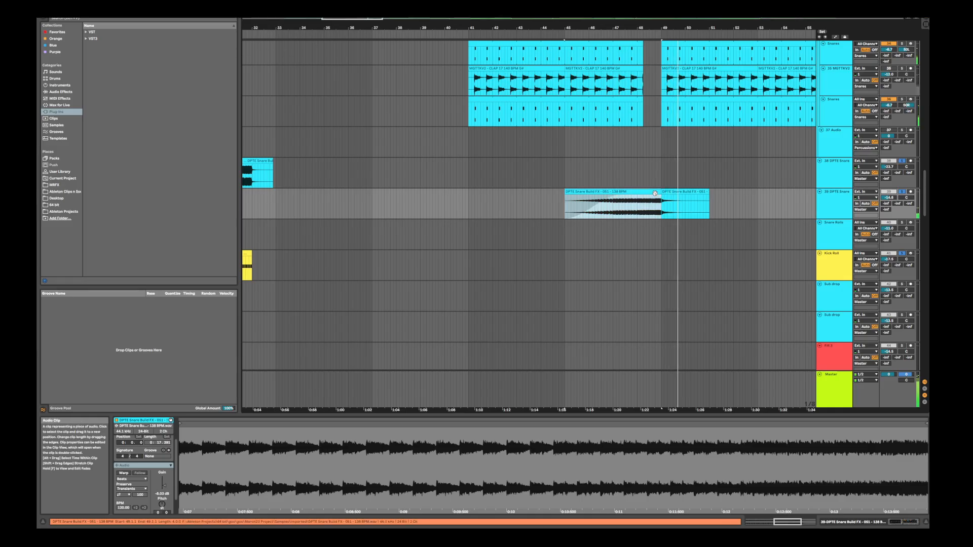
shift+click(671, 191)
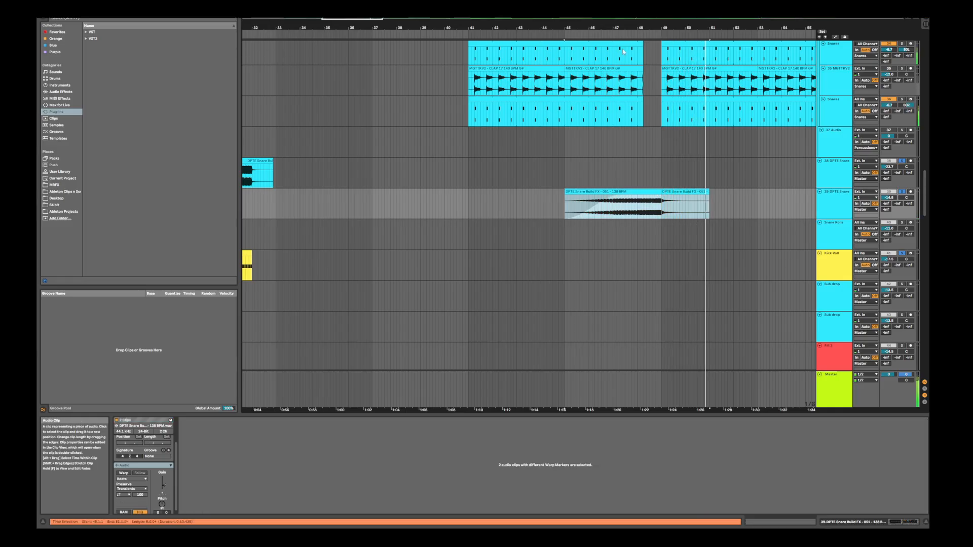
key(plus)
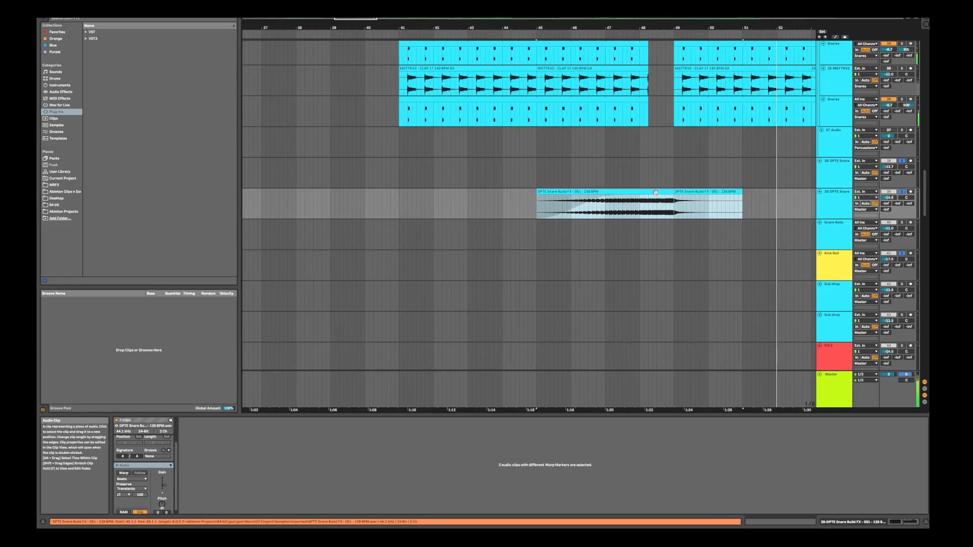
drag(655, 193, 651, 197)
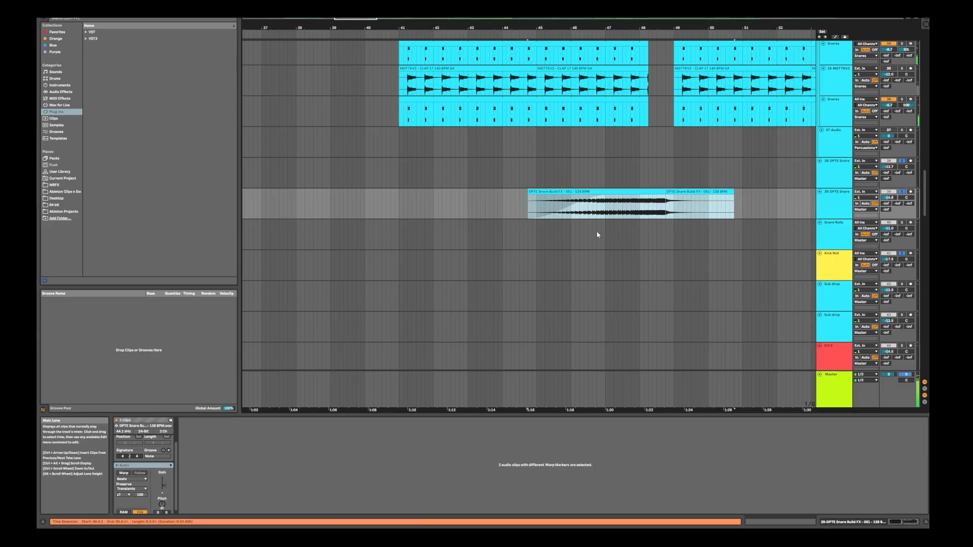
Replay the shifted snare build FX clip and extend its fade-in slightly
click(531, 199)
key(space)
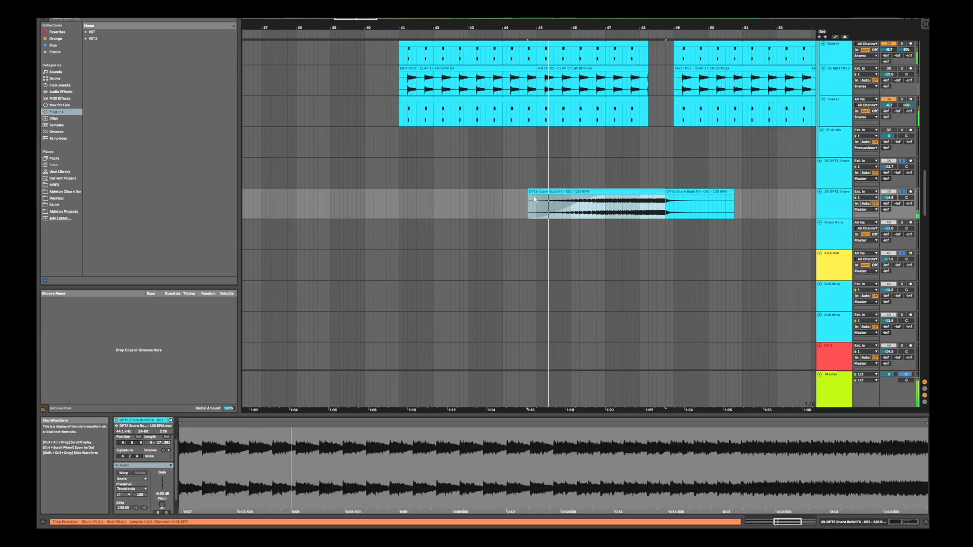
drag(531, 198, 604, 198)
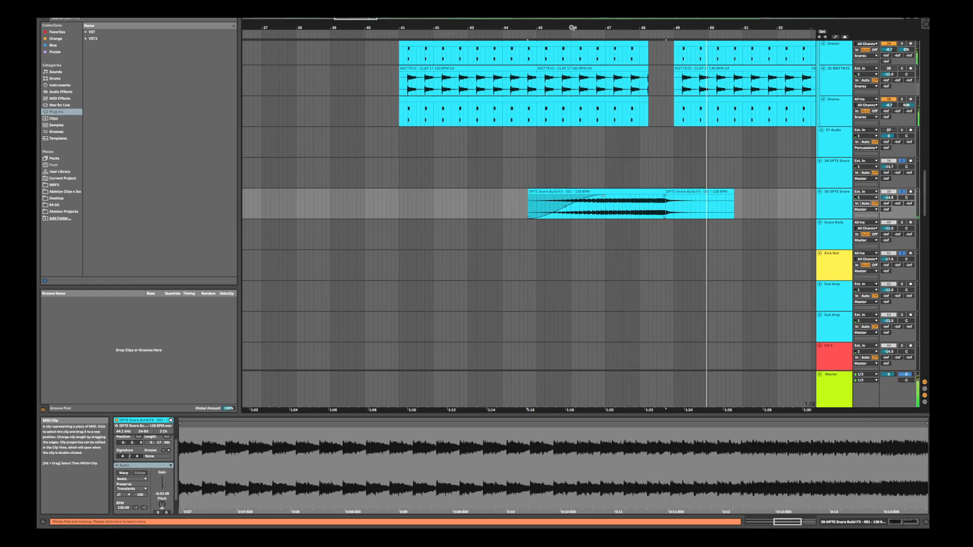
Solo the Sweeps group and play the snare build with the sweeps across the transition into bar 49
drag(572, 28, 574, 10)
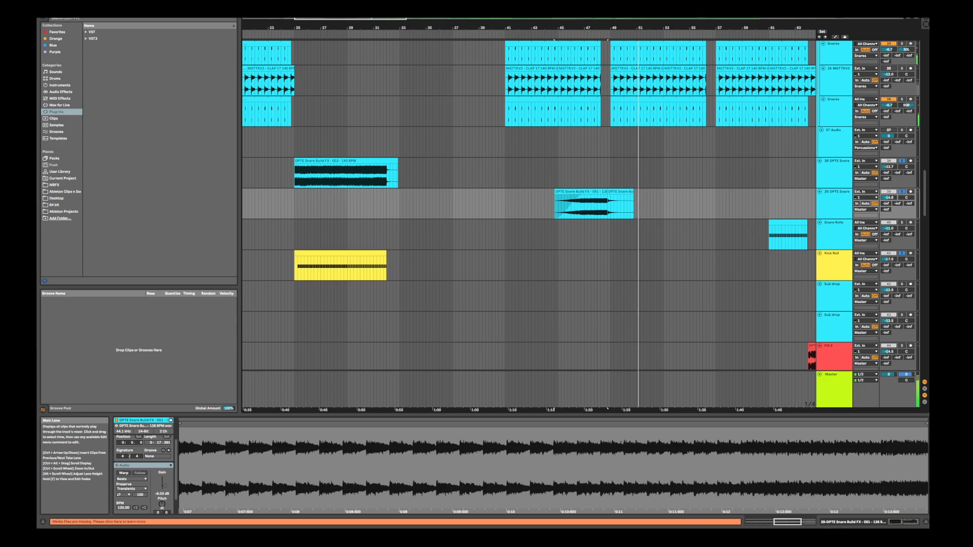
scroll(929, 166, up, 5)
scroll(928, 166, up, 15)
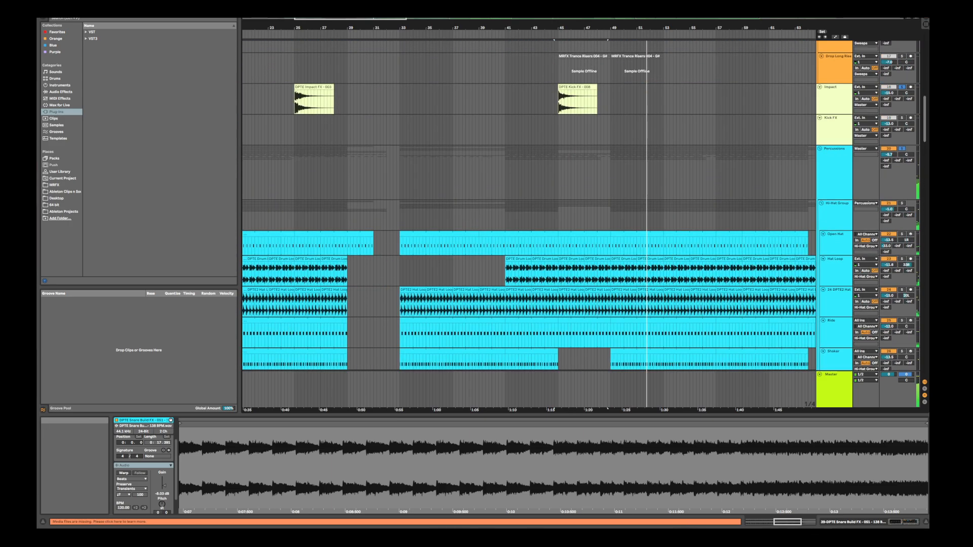
scroll(929, 166, up, 4)
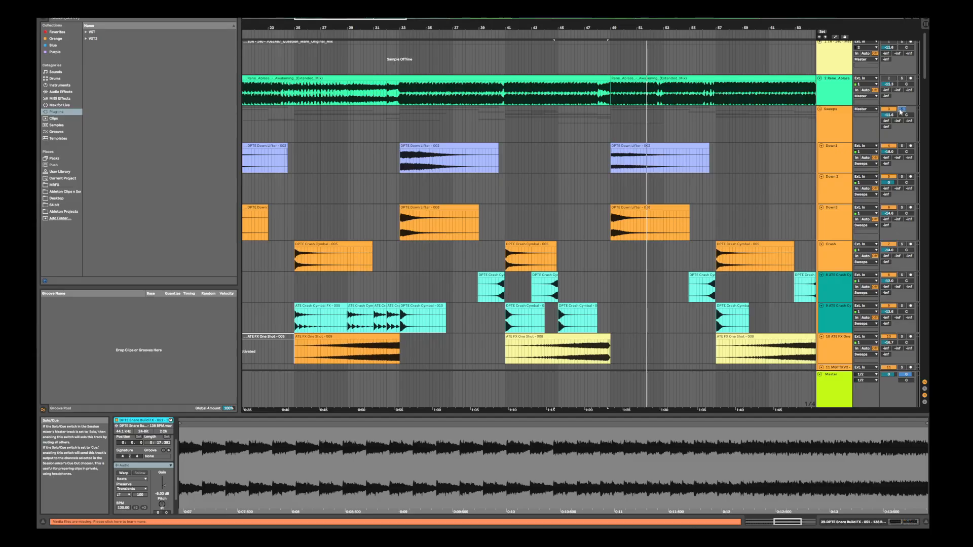
scroll(925, 81, down, 2)
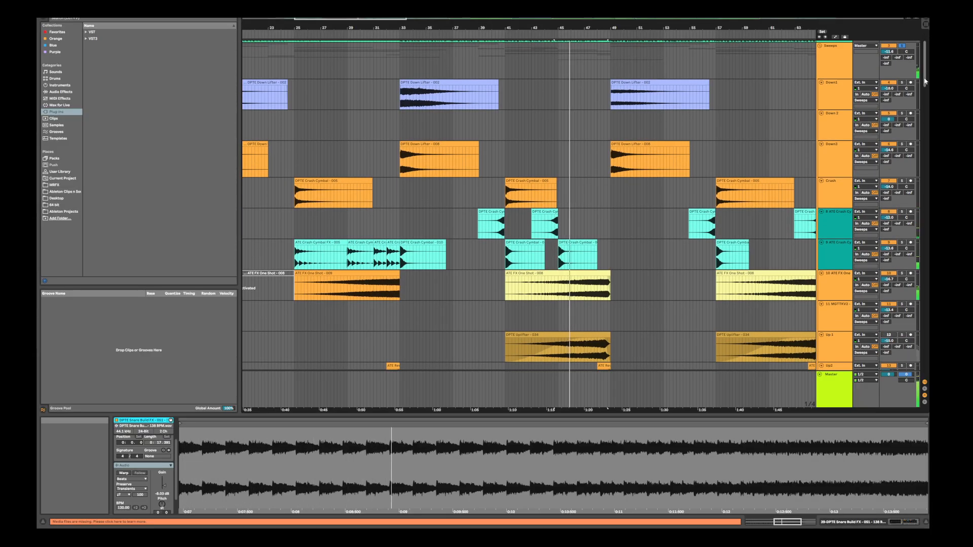
drag(925, 80, 906, 83)
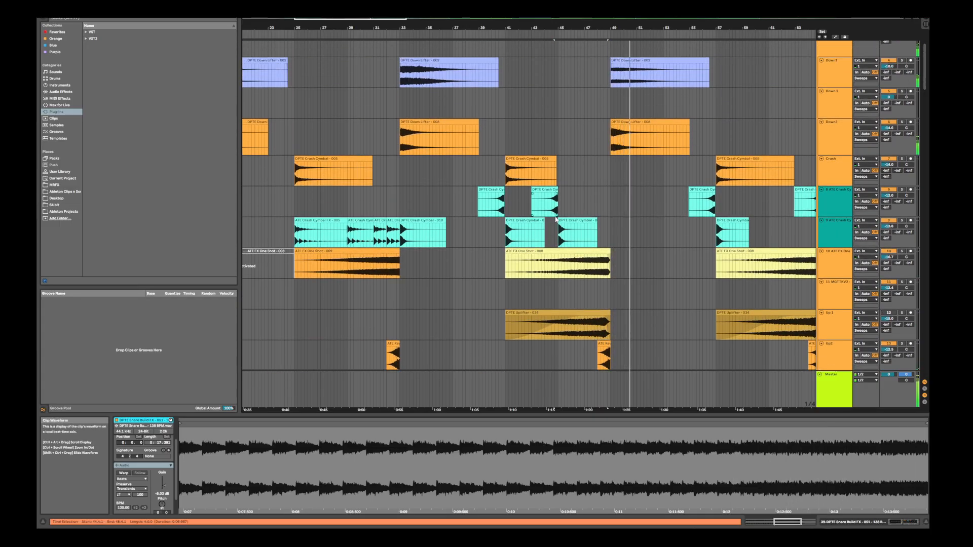
Copy the crash cymbal clip from bar 45 to bar 49 on the same track and play the transition
click(571, 222)
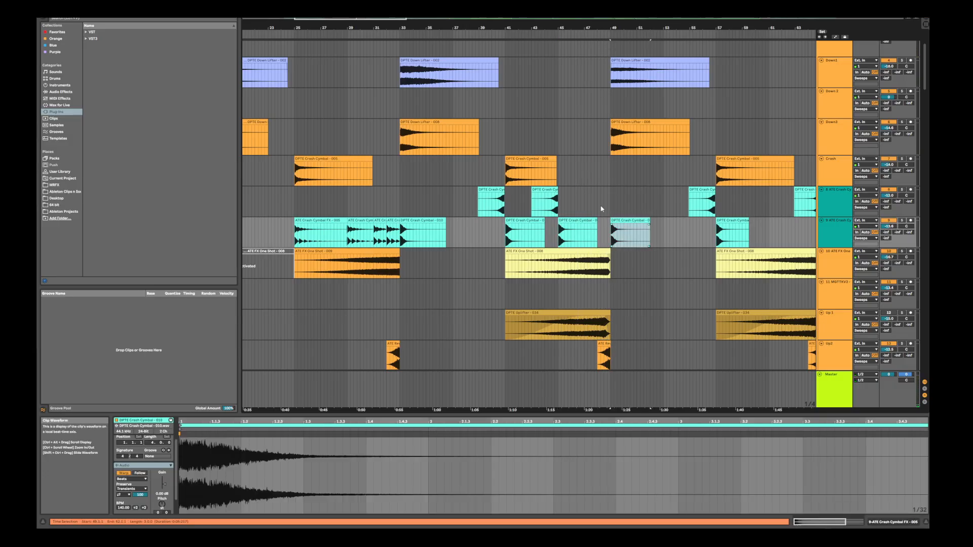
click(592, 205)
key(space)
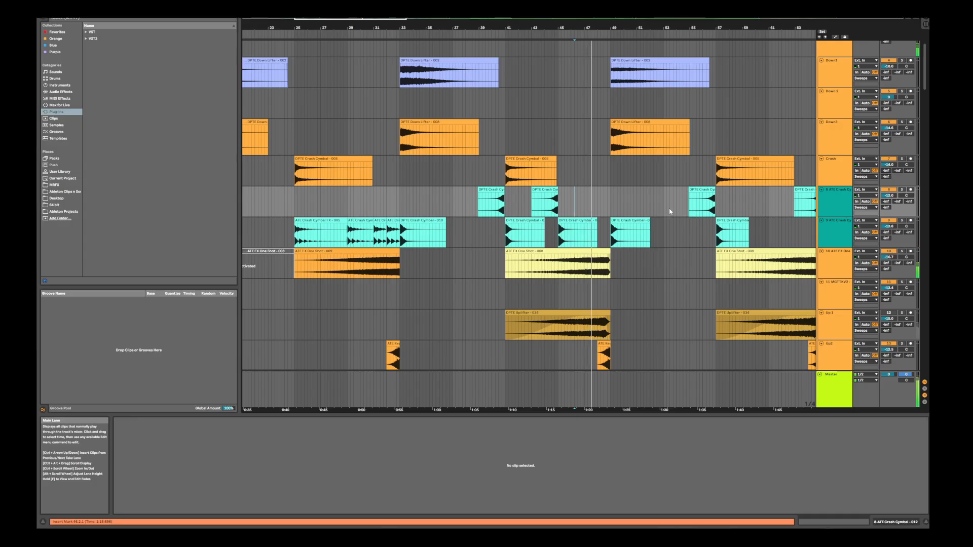
Lower the clip gain of the crash cymbal at bar 49 and replay the transition from just before it
scroll(888, 211, up, 2)
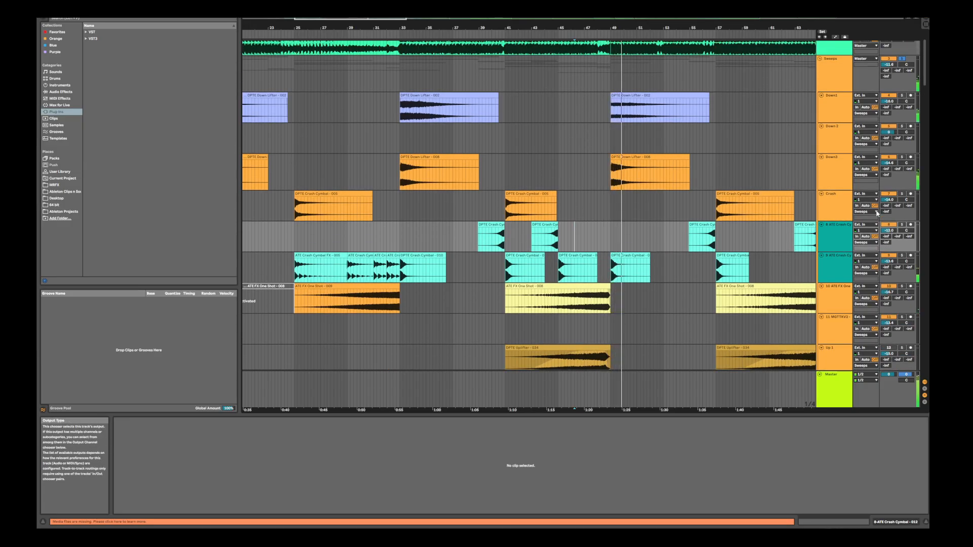
click(624, 255)
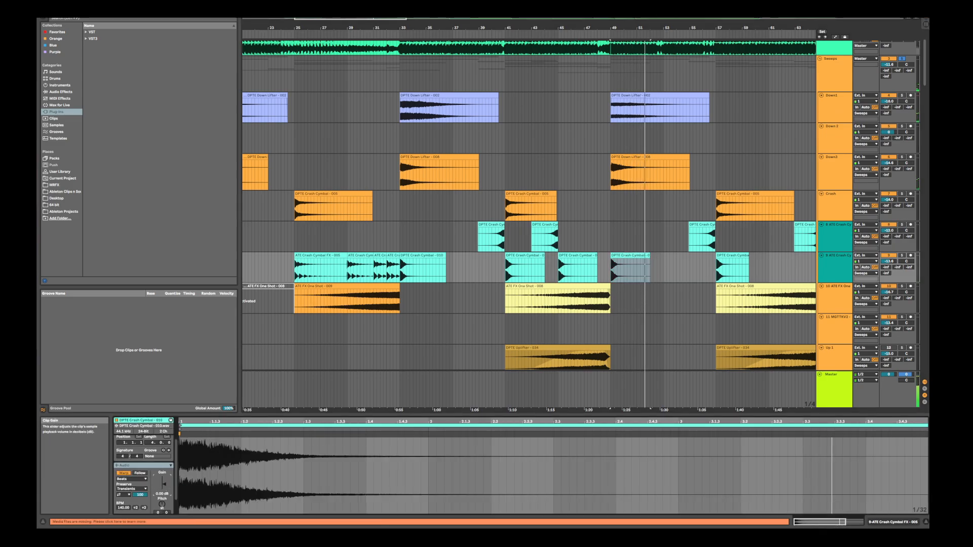
drag(164, 484, 164, 499)
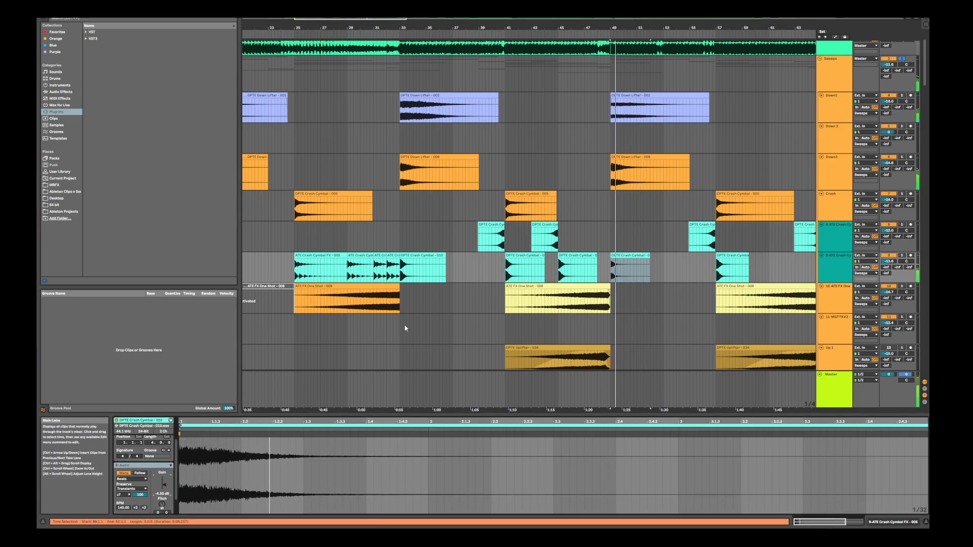
click(598, 234)
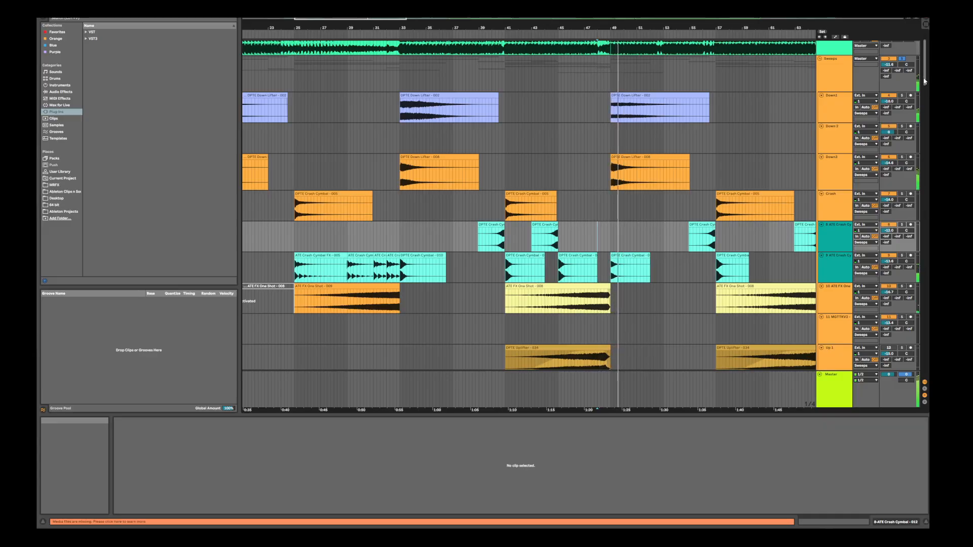
Locate the first Fill 3 clip just before bar 17, solo its track and play the fill with its lead-in
scroll(924, 80, down, 3)
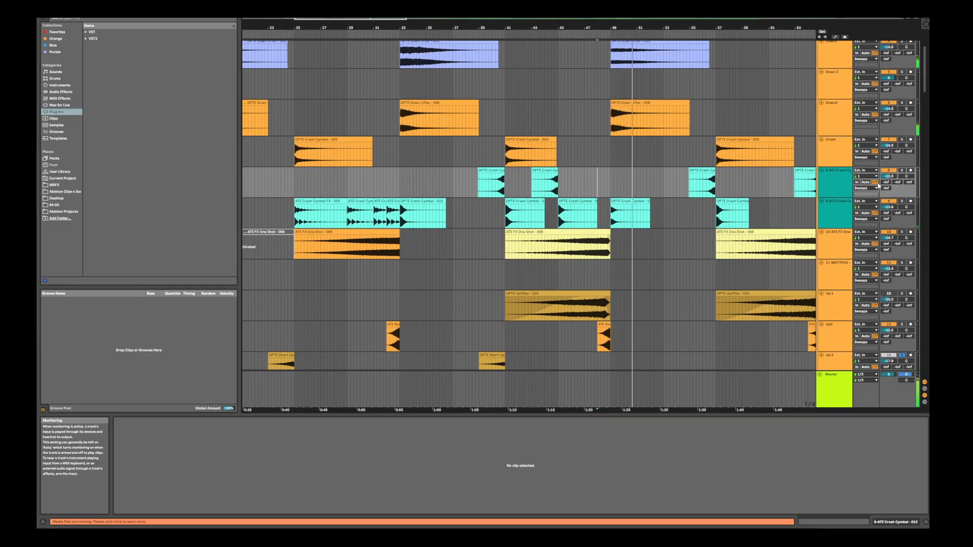
drag(471, 29, 475, 22)
drag(927, 73, 896, 200)
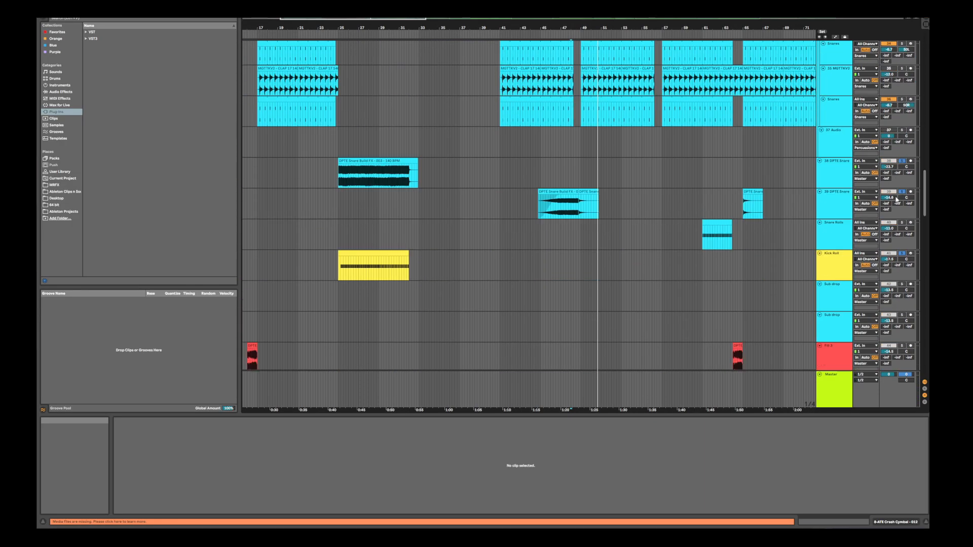
drag(463, 29, 460, 24)
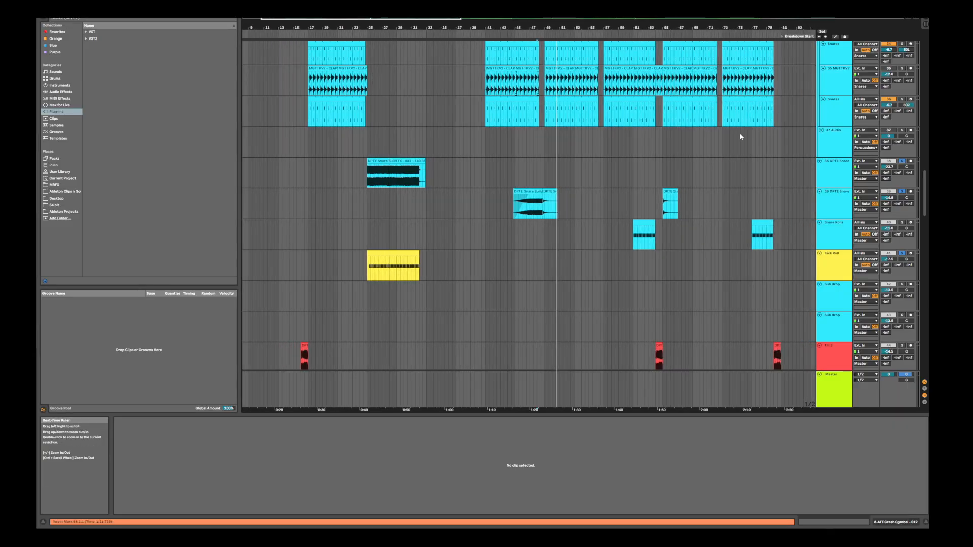
scroll(542, 159, down, 6)
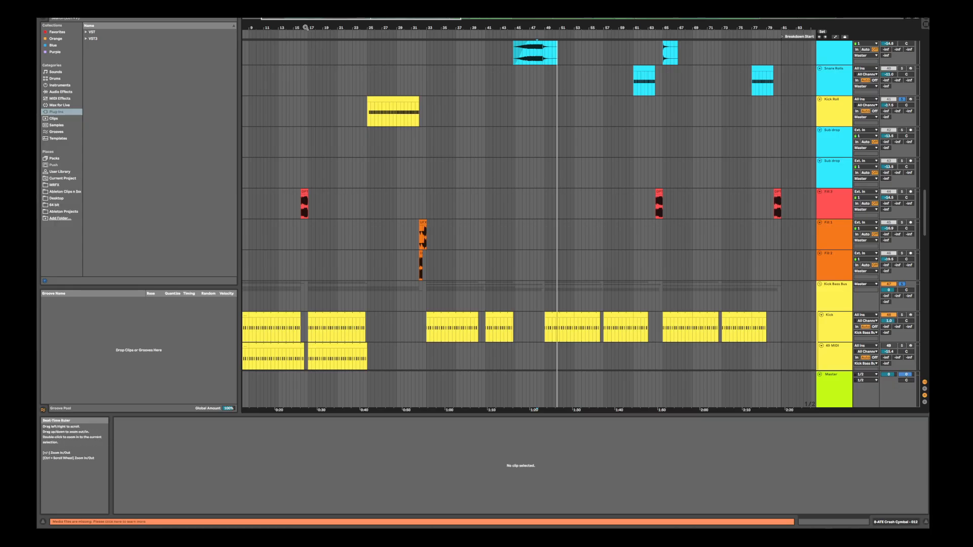
drag(306, 28, 355, 25)
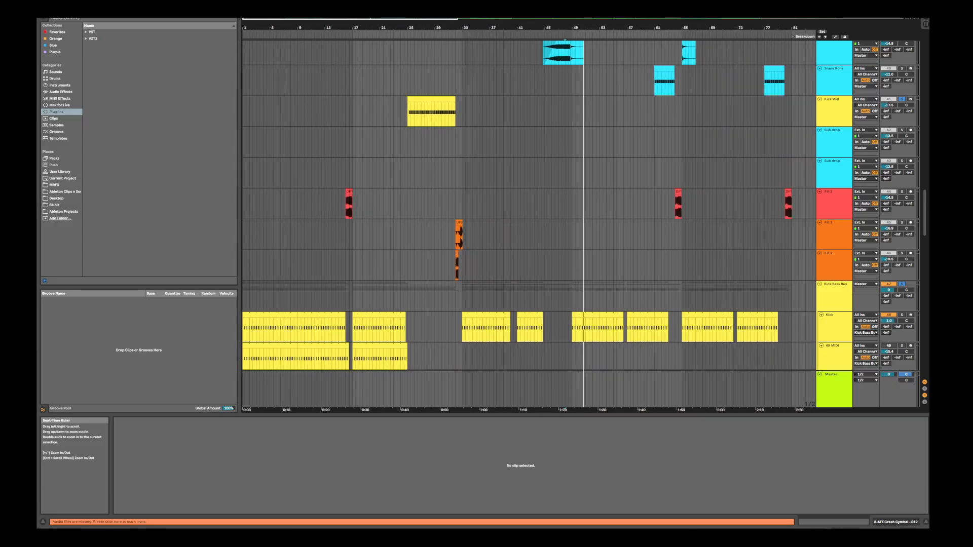
click(341, 203)
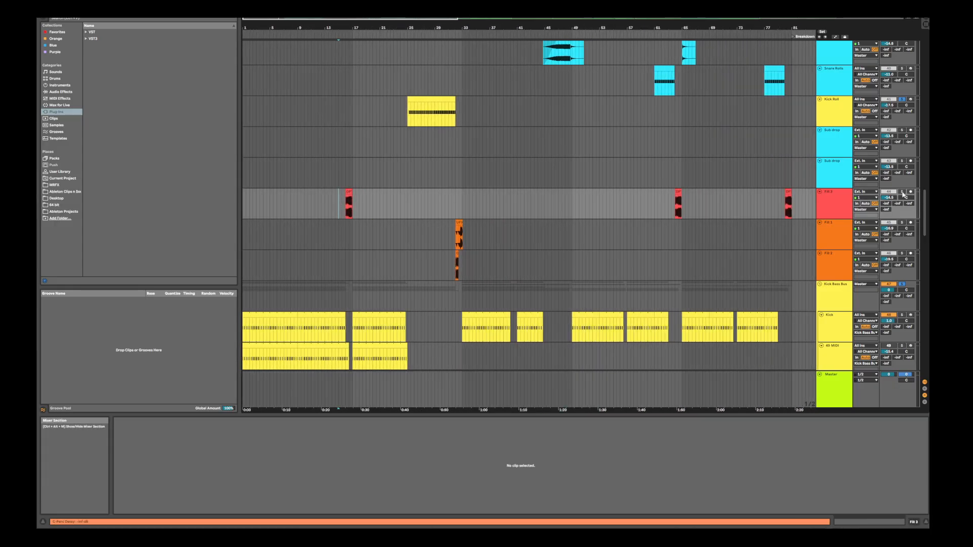
click(349, 192)
key(space)
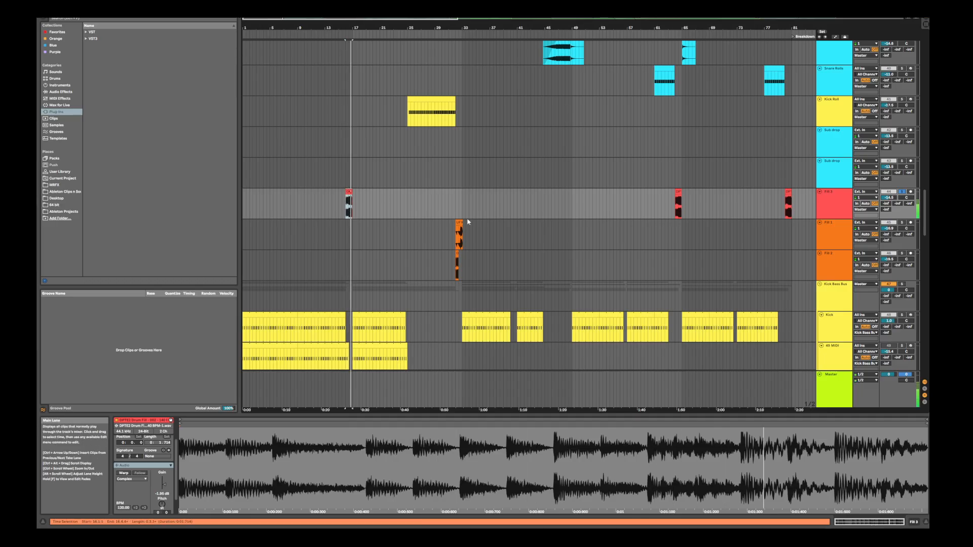
click(335, 203)
key(space)
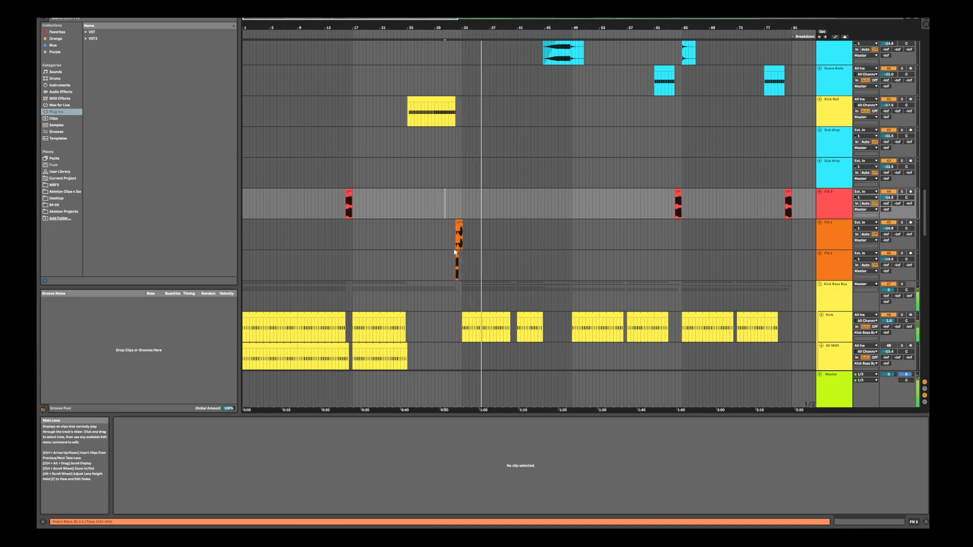
Adjust the volume of the Fill 1 and Fill 2 tracks together, replaying the transition into bar 33
click(837, 232)
key(space)
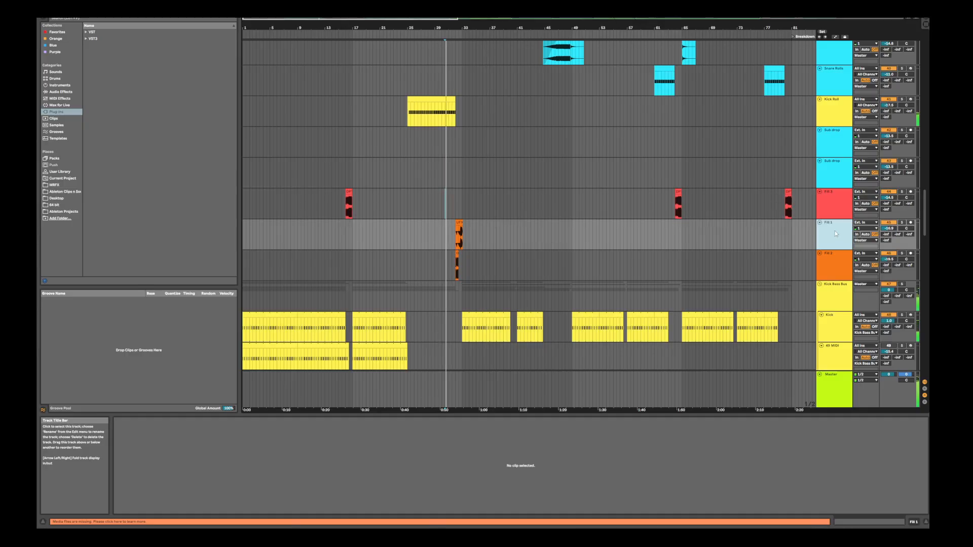
click(834, 267)
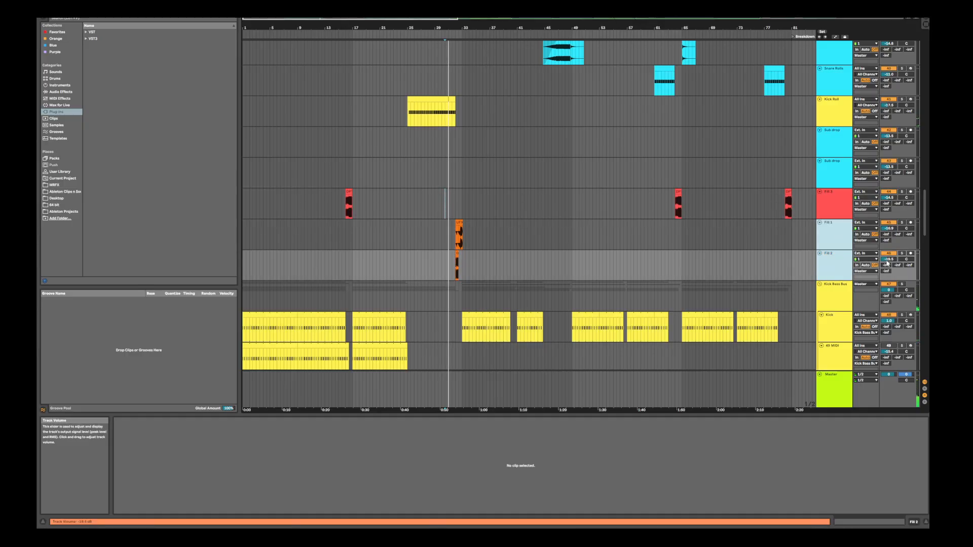
drag(887, 261, 887, 257)
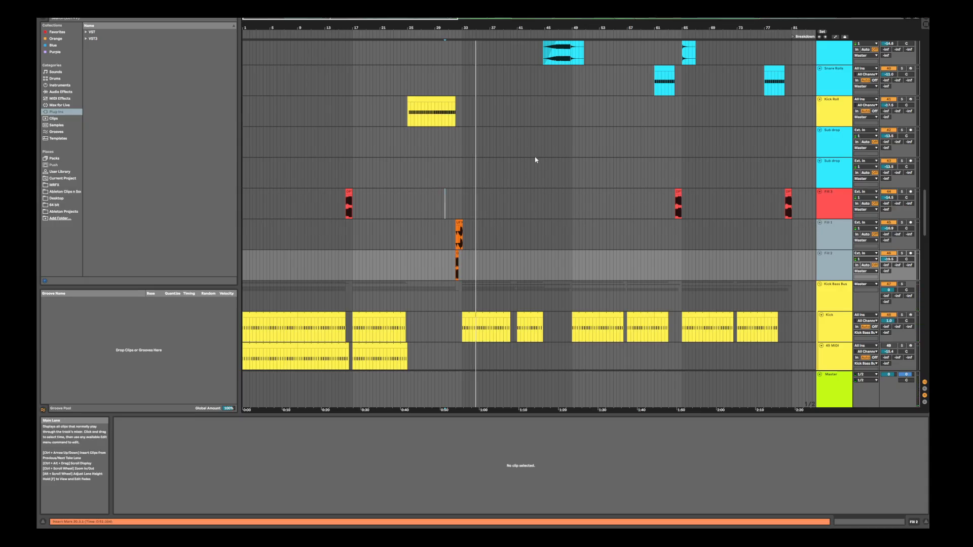
key(space)
key(space)
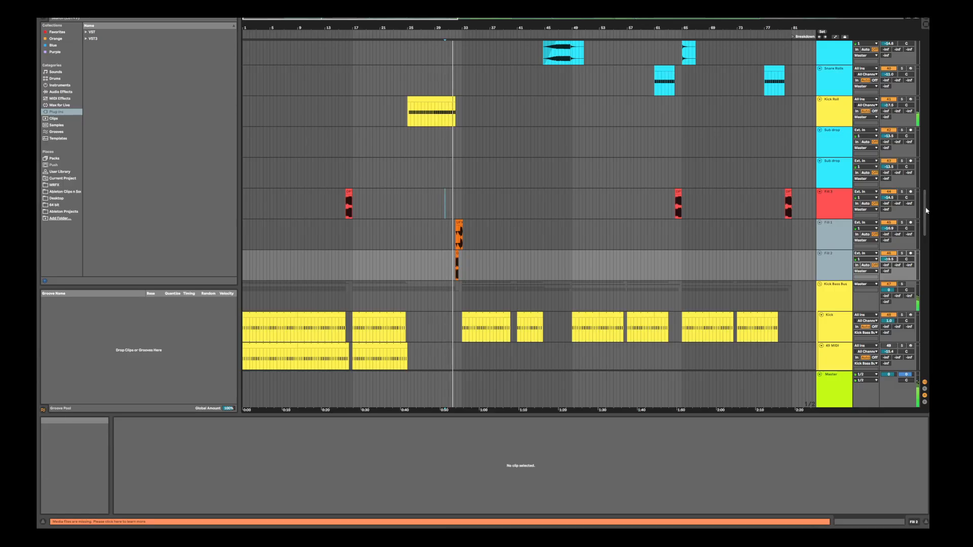
Zoom in on the fill clips just before bar 33, solo the Fill 1 and Fill 2 tracks and play them
mouse_move(926, 210)
mouse_down()
mouse_move(925, 162)
mouse_move(925, 216)
mouse_up()
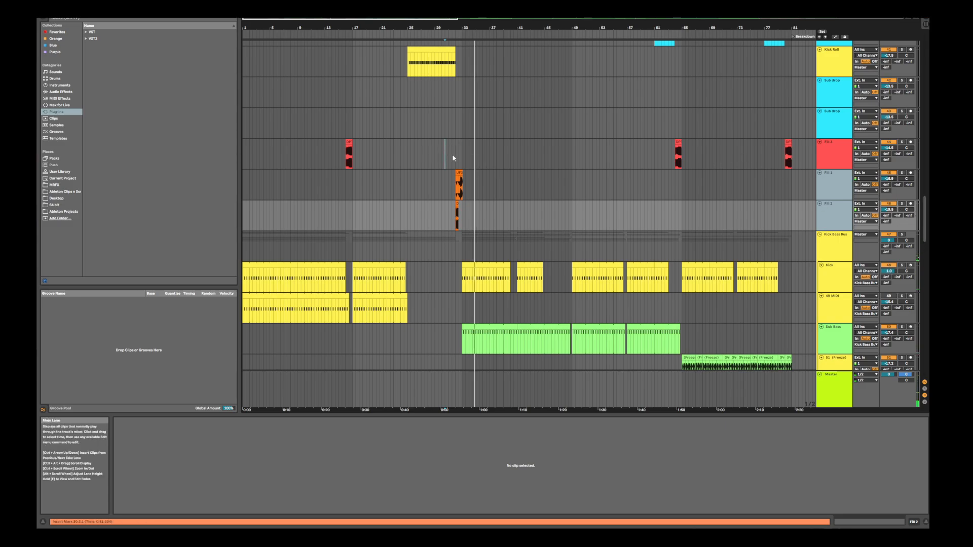
scroll(425, 229, down, 2)
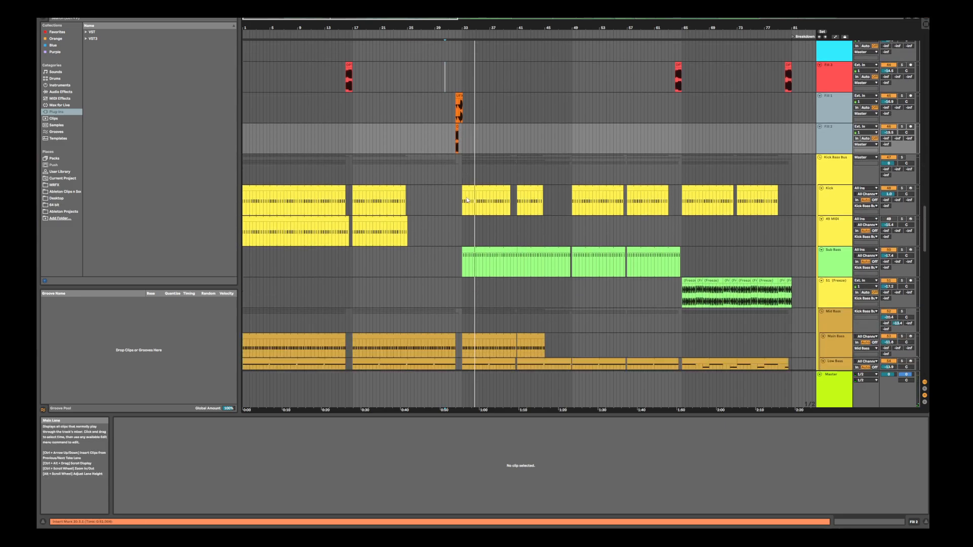
drag(446, 27, 453, 86)
click(497, 154)
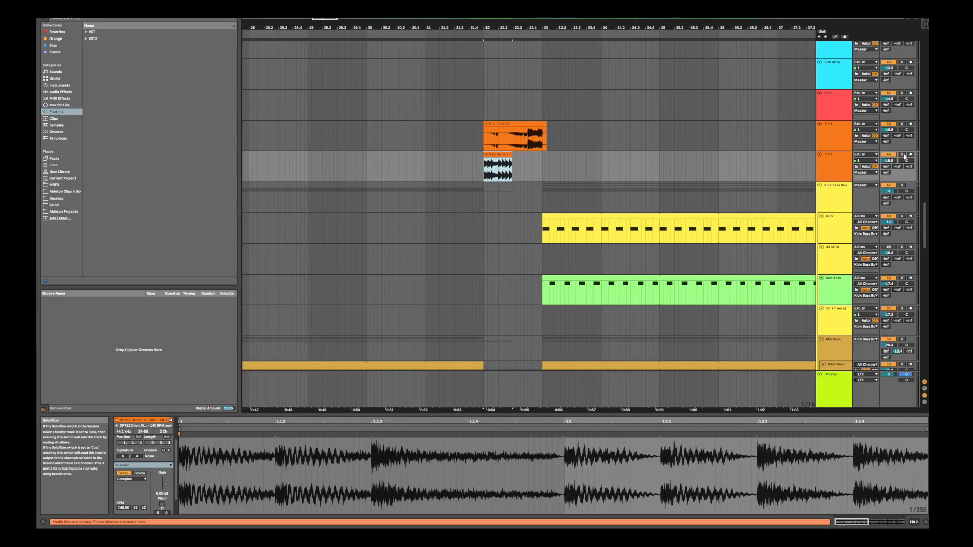
click(903, 155)
key(space)
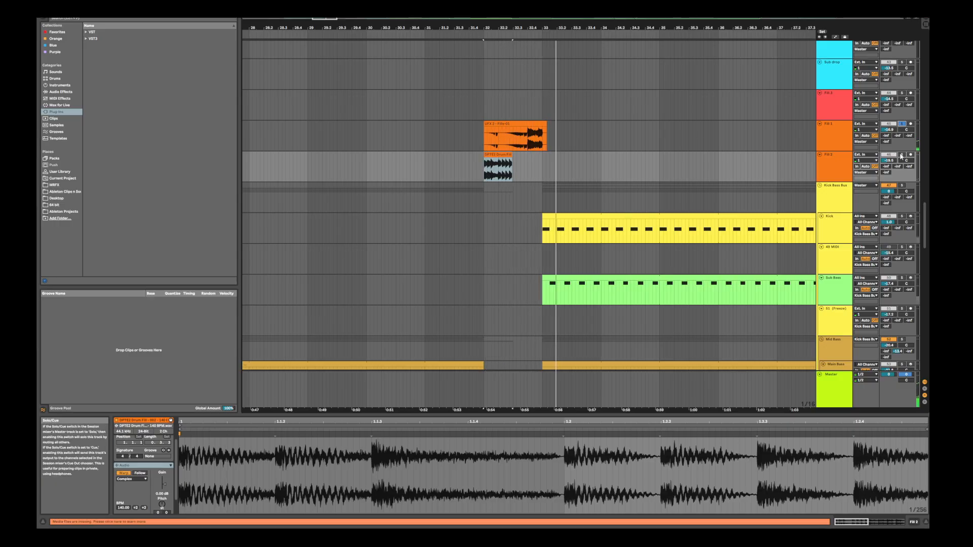
key(space)
key(space)
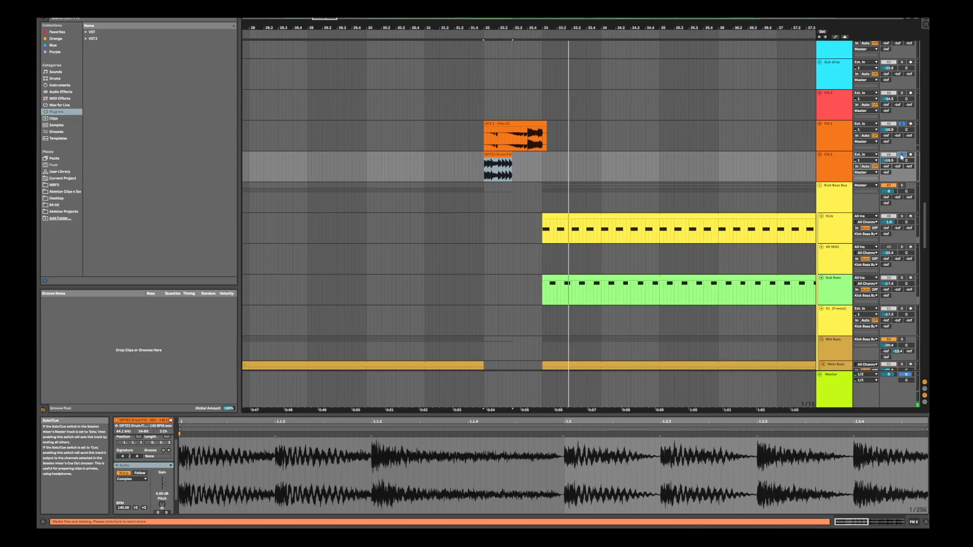
Play the transition into bar 33 with the Kick Bass Bus soloed alongside both fills, and clear the solos
click(902, 186)
key(space)
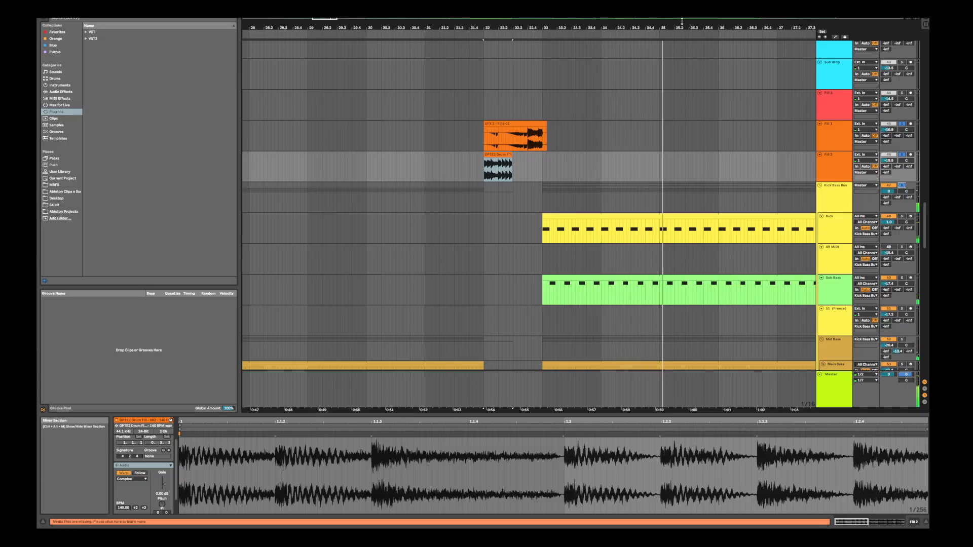
drag(682, 28, 682, 3)
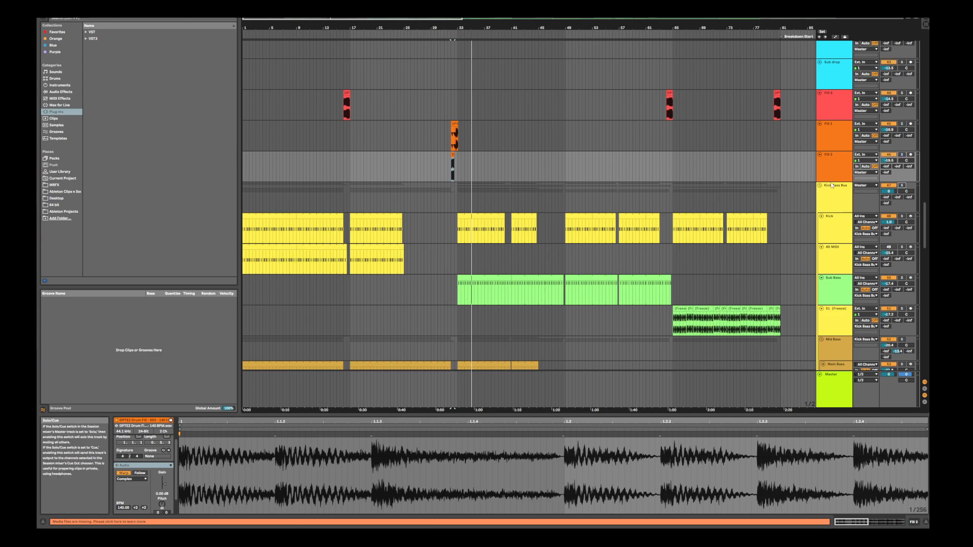
Inspect the hi-hat group after bar 33, comparing the shaker and open hat clips with the Hat Loop's empty stretch before bar 41
scroll(766, 183, up, 5)
scroll(766, 183, up, 2)
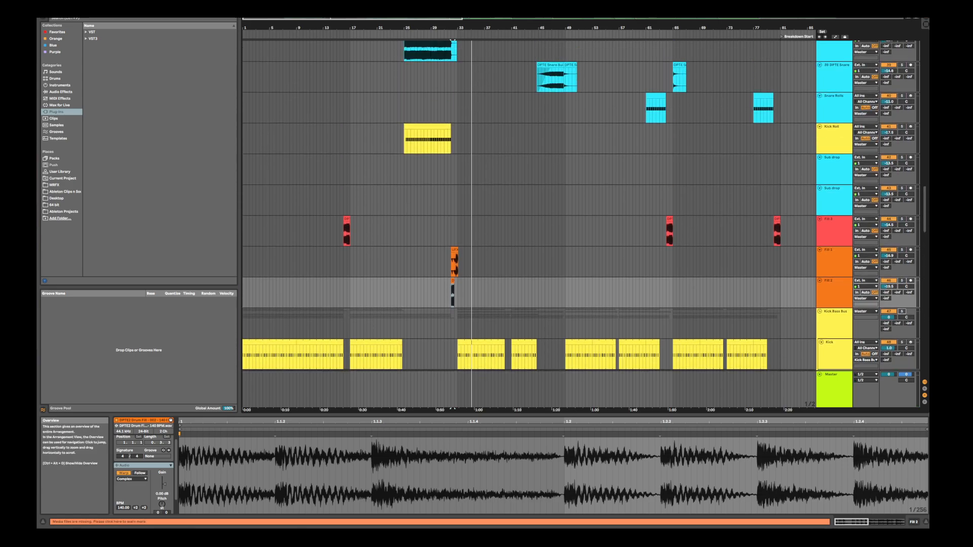
drag(590, 25, 590, 13)
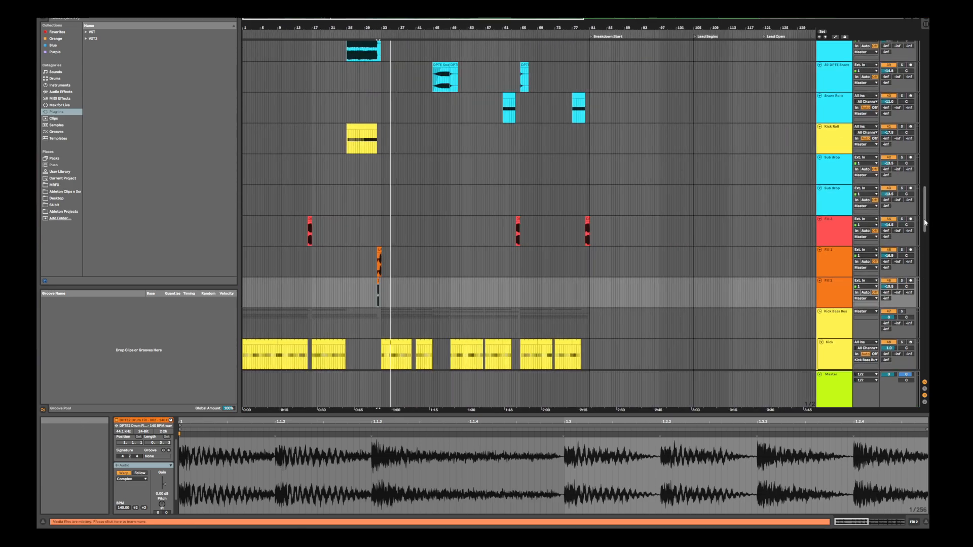
drag(924, 223, 911, 151)
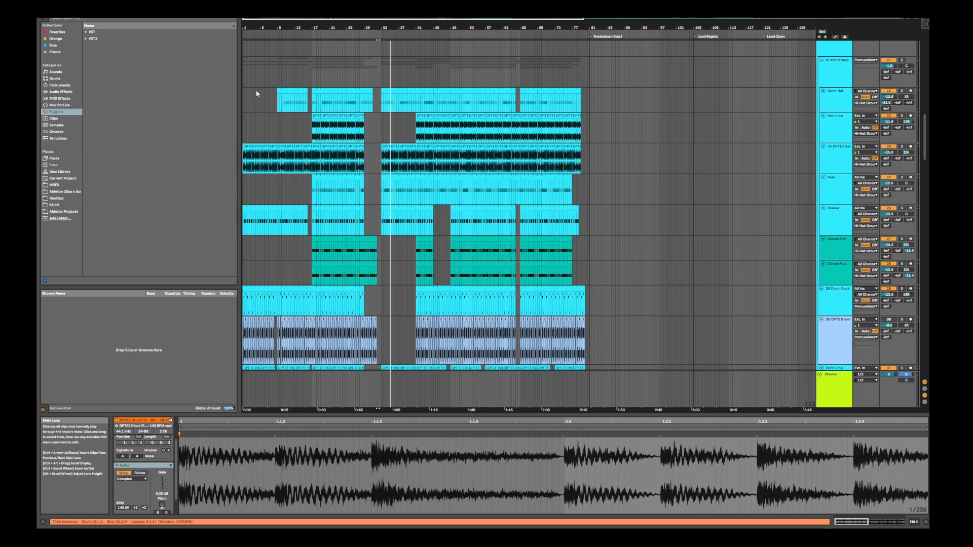
click(399, 219)
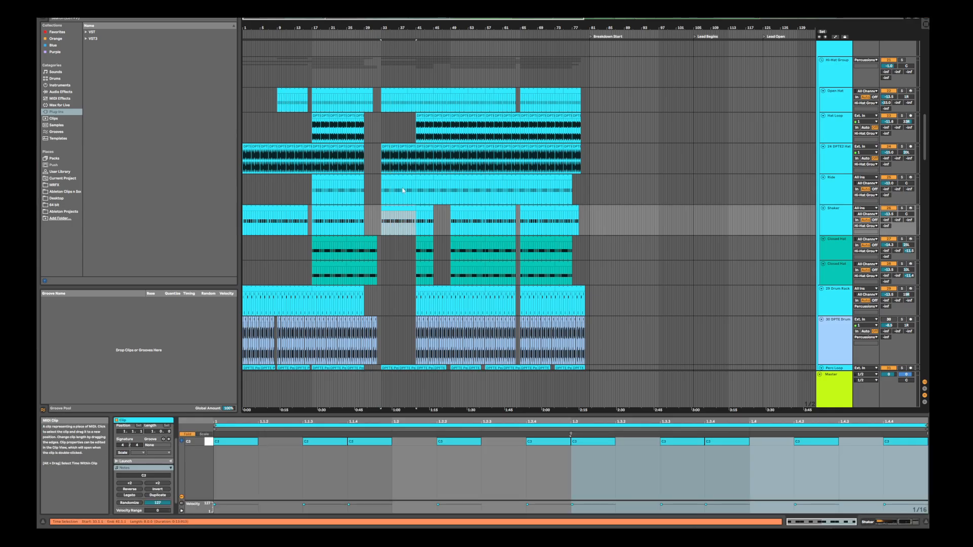
click(404, 102)
drag(386, 132, 420, 138)
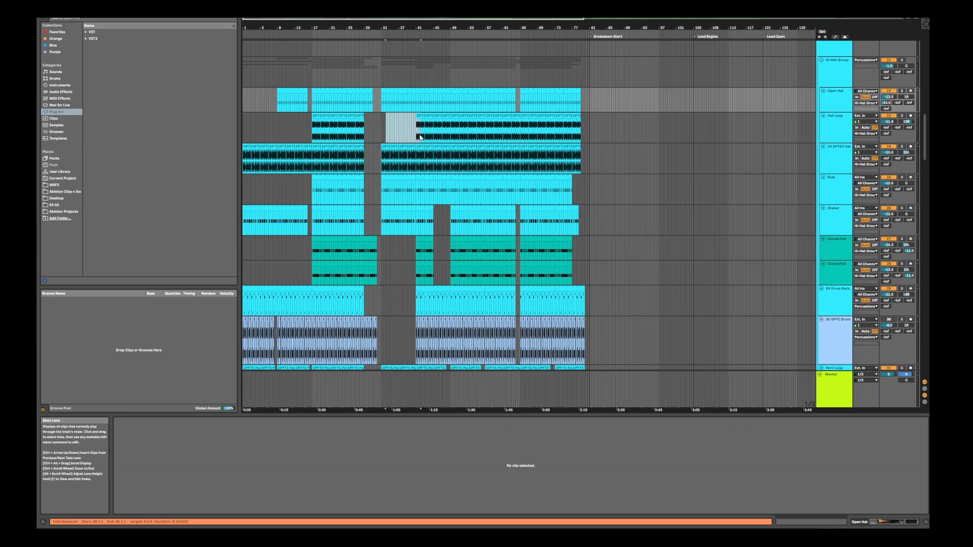
click(464, 122)
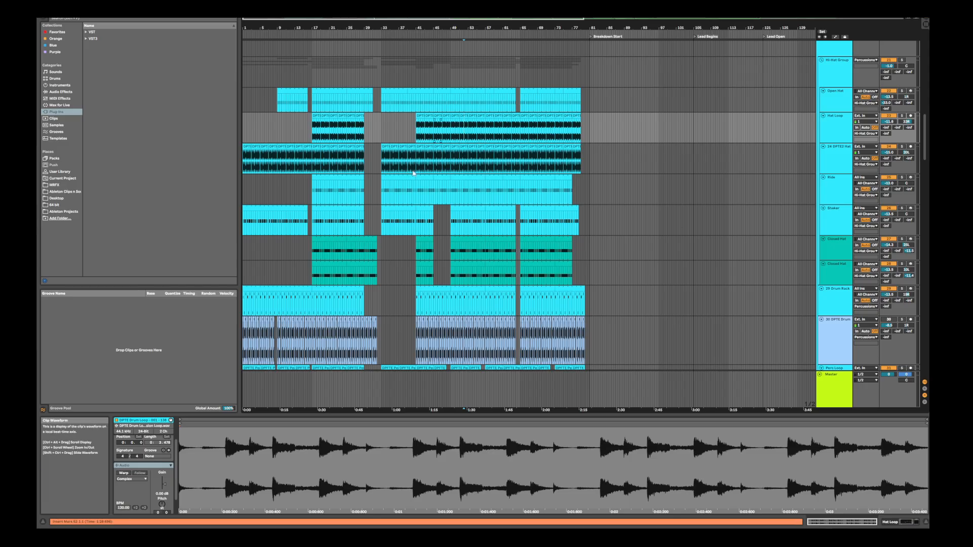
Examine the gaps between clips on the hi-hat, percussion loop and snare tracks to see where layers drop out before transitions
scroll(408, 162, down, 2)
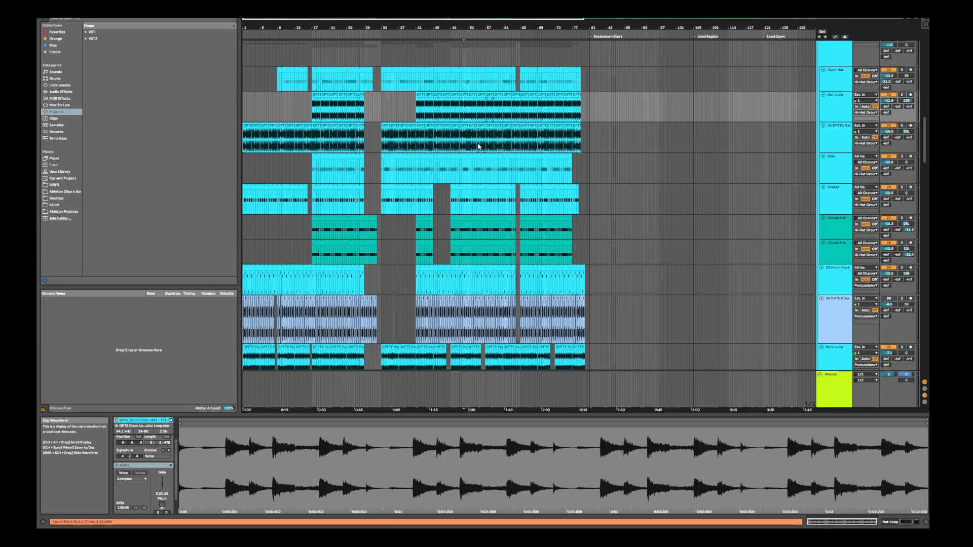
scroll(478, 147, down, 6)
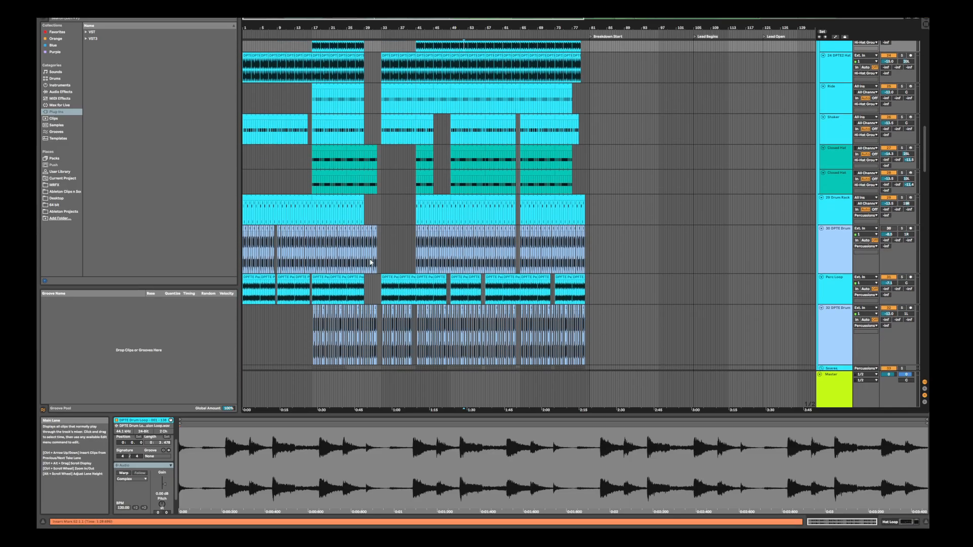
scroll(499, 142, down, 2)
scroll(462, 144, up, 6)
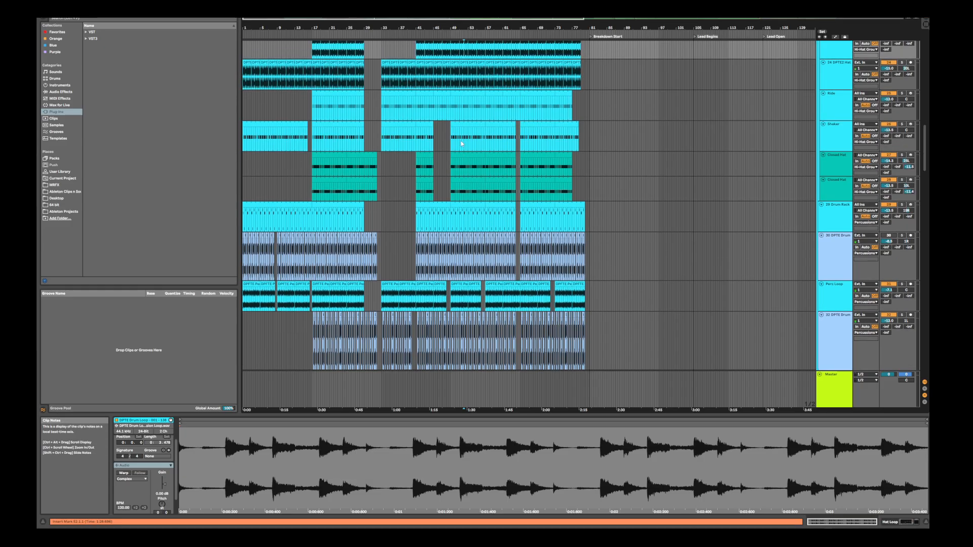
scroll(461, 142, down, 3)
scroll(461, 139, up, 3)
scroll(529, 217, down, 12)
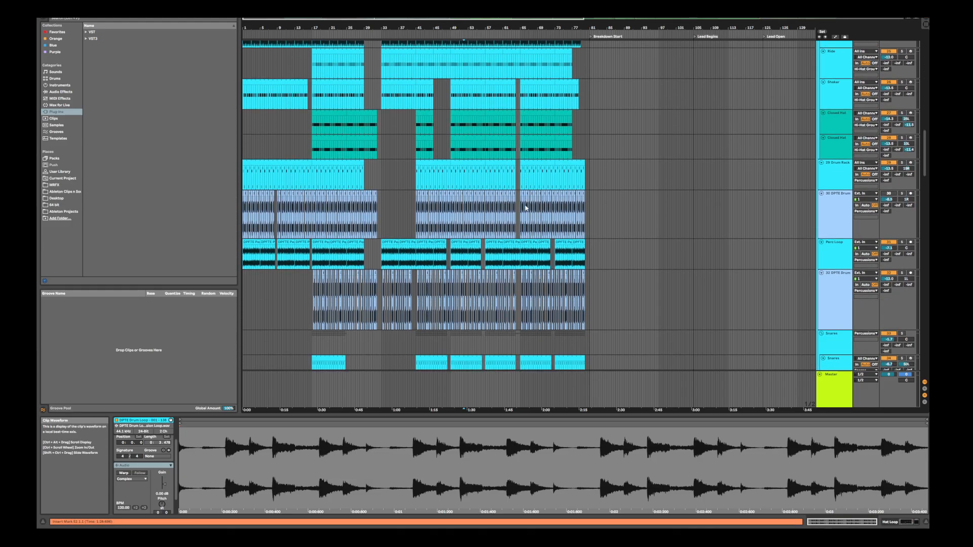
scroll(525, 204, down, 4)
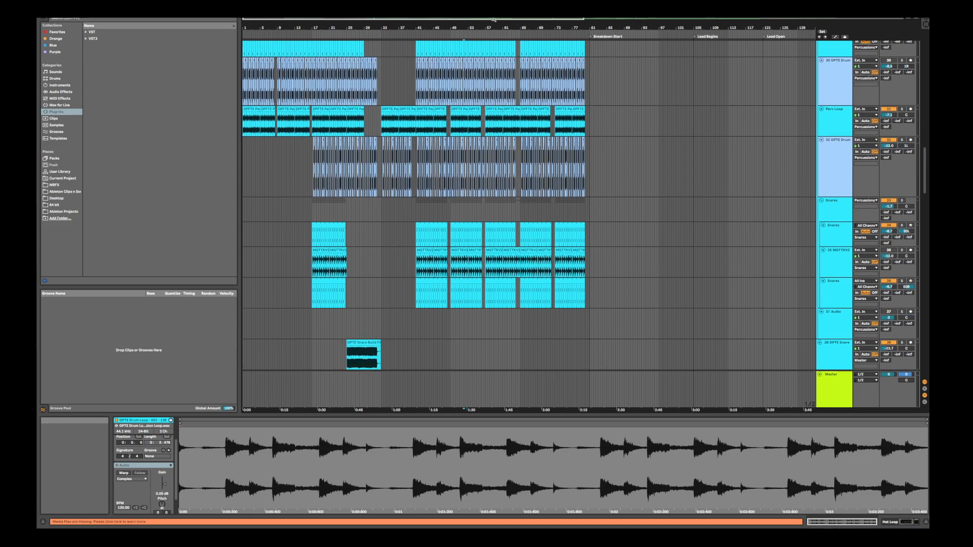
View a longer stretch of the arrangement and examine where the snare builds, snare rolls, kick roll, sub drops and fills are placed
drag(499, 23, 446, 24)
scroll(406, 243, down, 13)
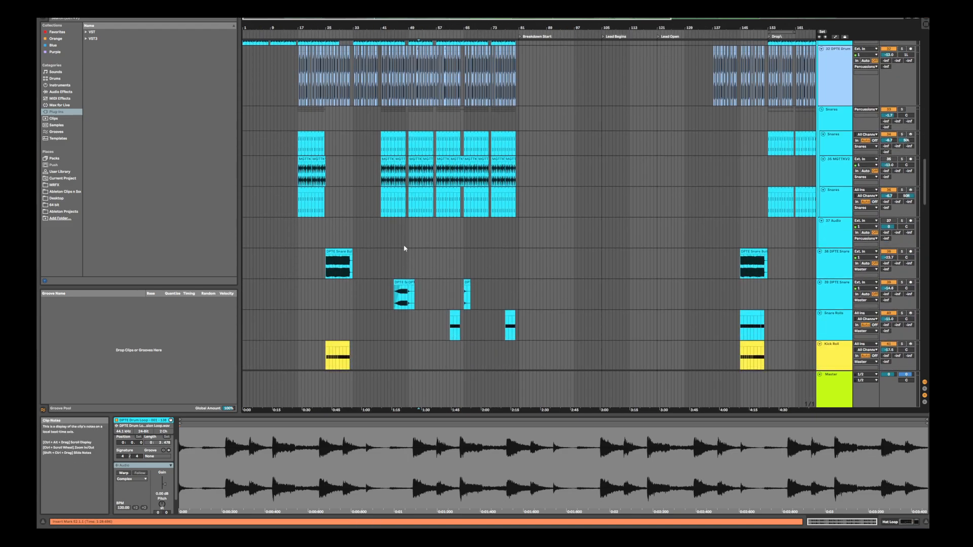
scroll(406, 241, down, 3)
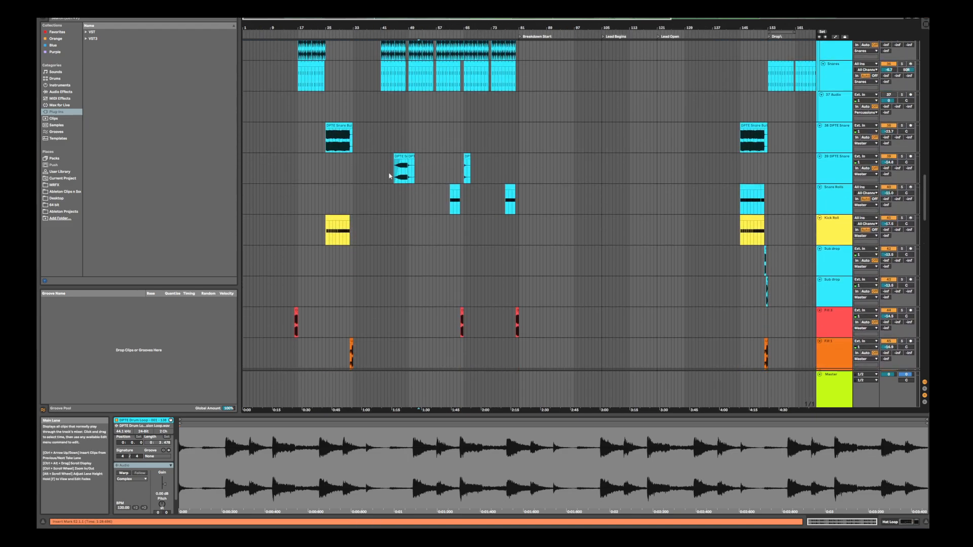
scroll(378, 208, down, 3)
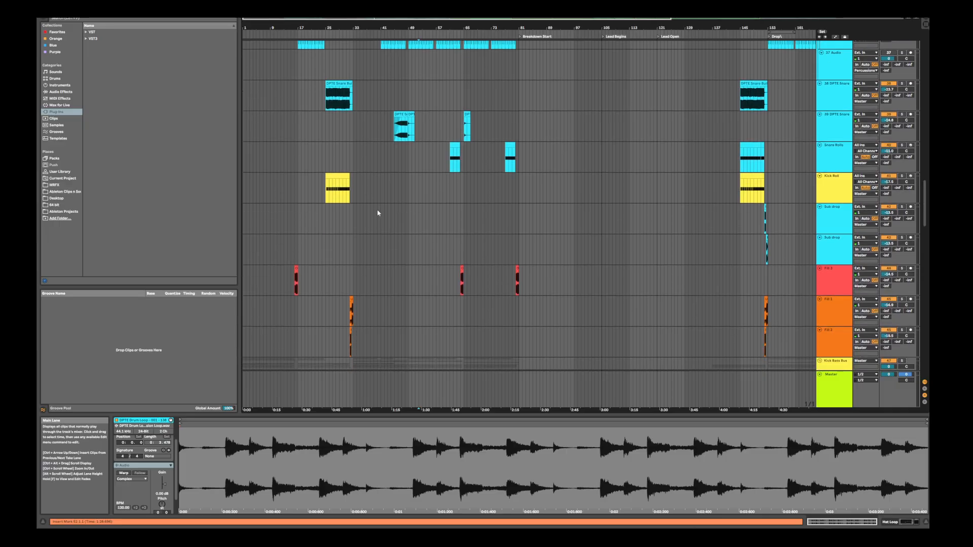
scroll(379, 203, up, 4)
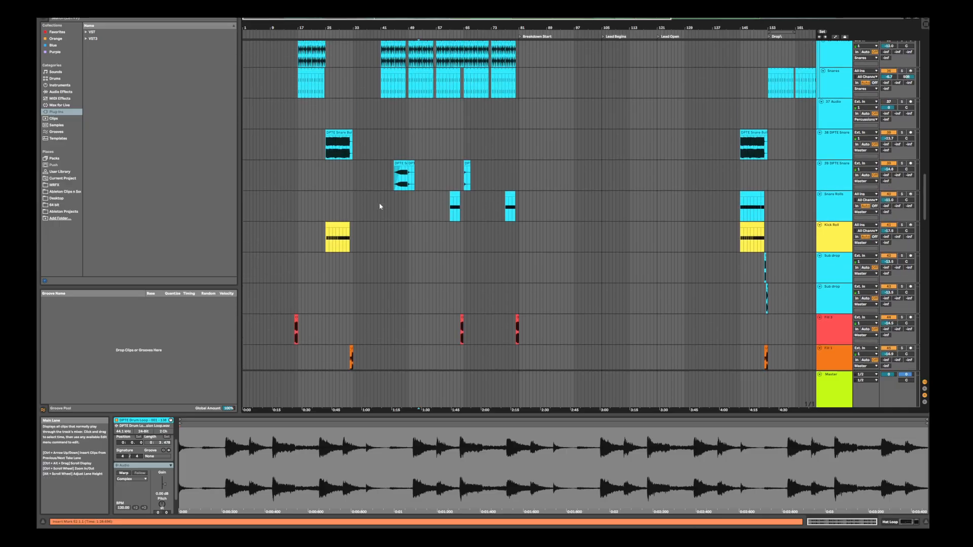
scroll(380, 206, down, 7)
scroll(380, 205, up, 15)
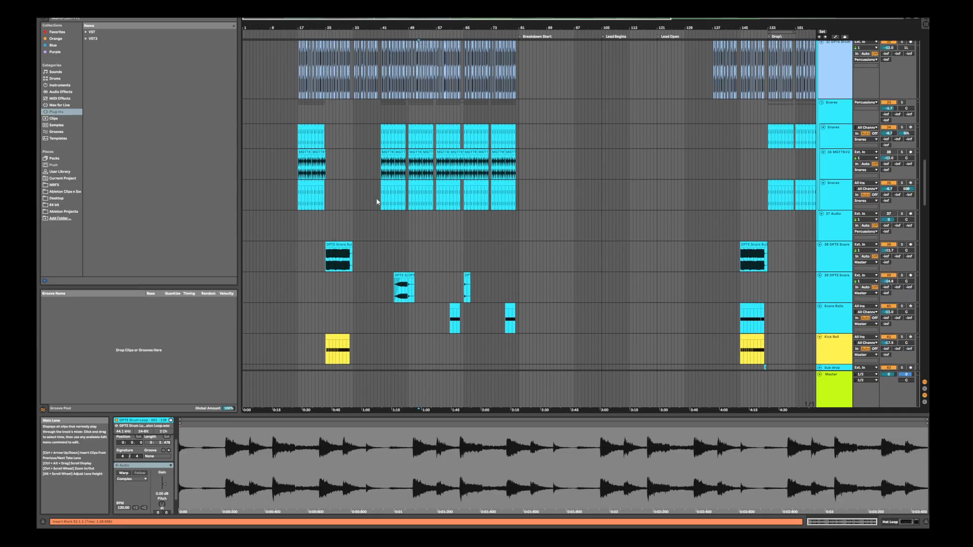
Review the percussion, hi-hat, impact, uplifter, crash and downlifter tracks to see how their clips line up around section changes
scroll(376, 201, up, 12)
scroll(376, 202, up, 10)
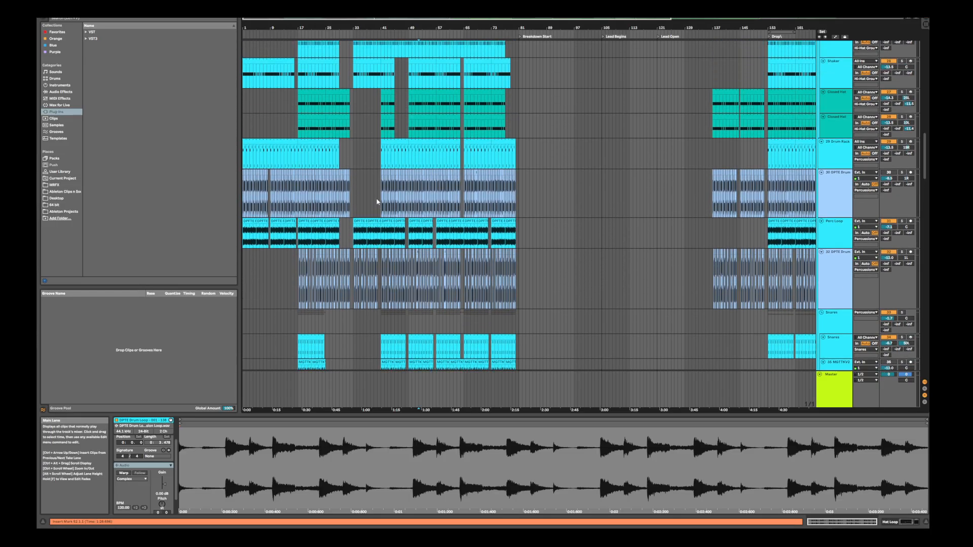
scroll(376, 202, up, 3)
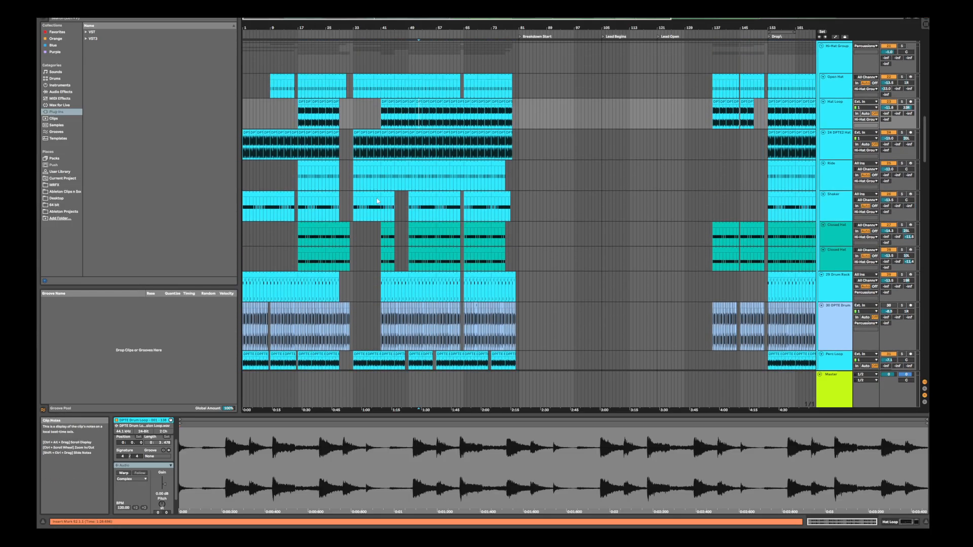
scroll(376, 199, up, 9)
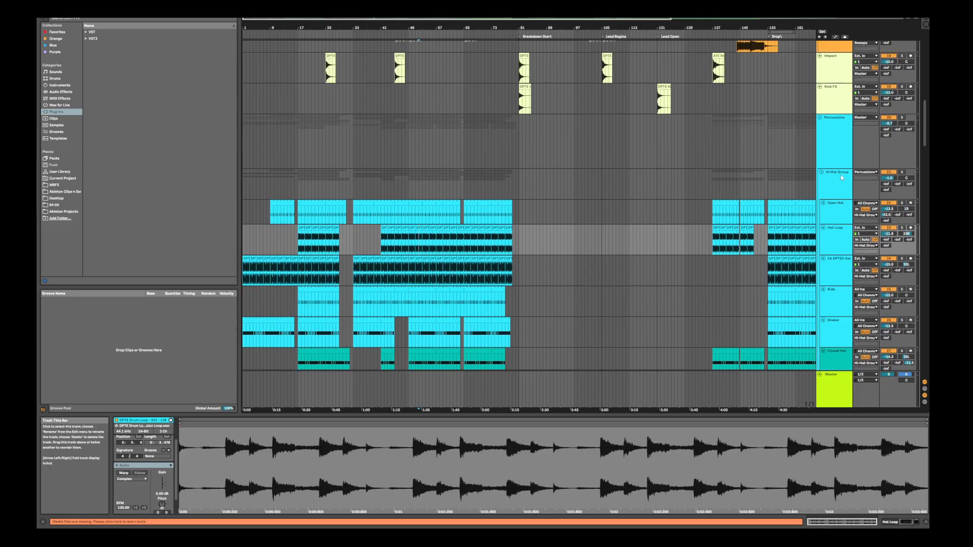
mouse_move(918, 128)
mouse_down()
mouse_move(918, 71)
mouse_move(911, 114)
mouse_up()
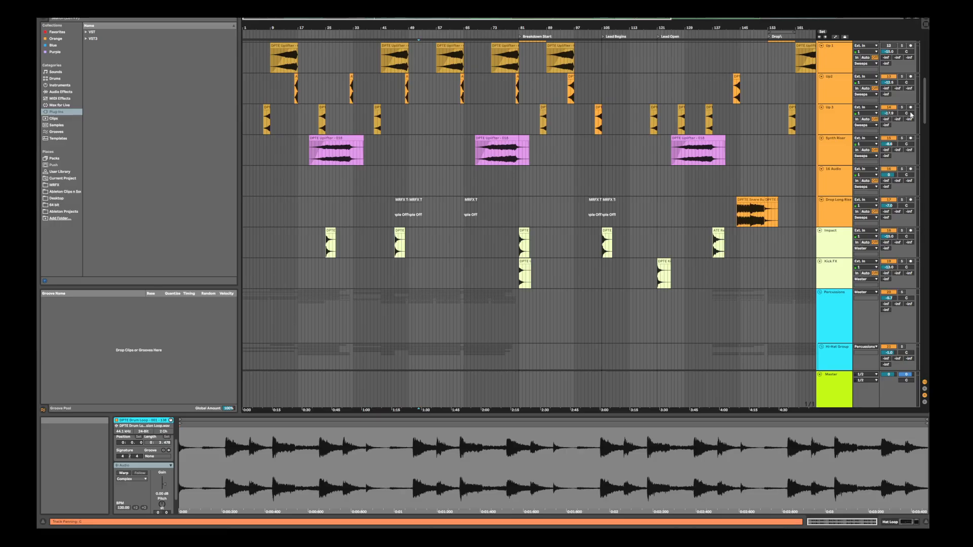
scroll(304, 111, up, 5)
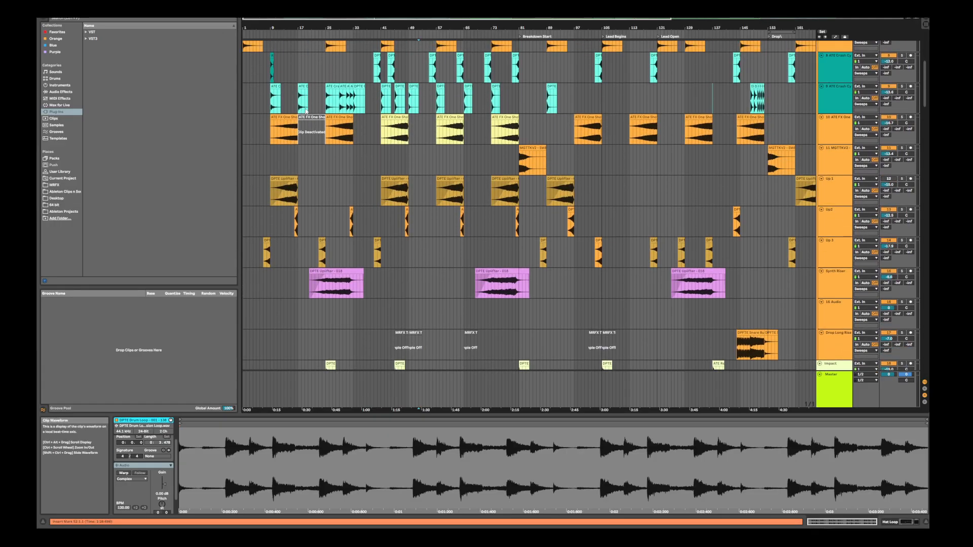
scroll(305, 111, up, 3)
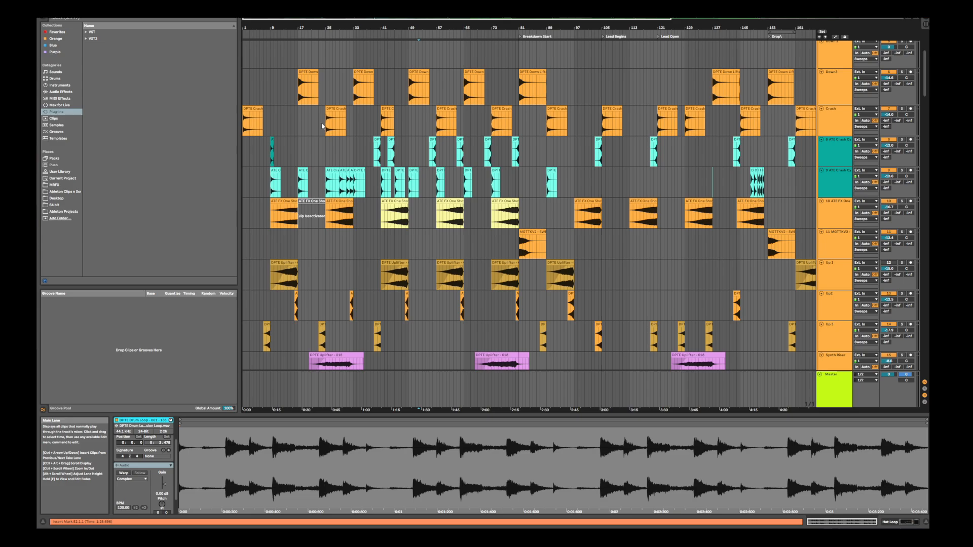
Return to the snare build, sub drop and fill tracks and check their placement against the Kick Bass Bus
drag(924, 83, 909, 205)
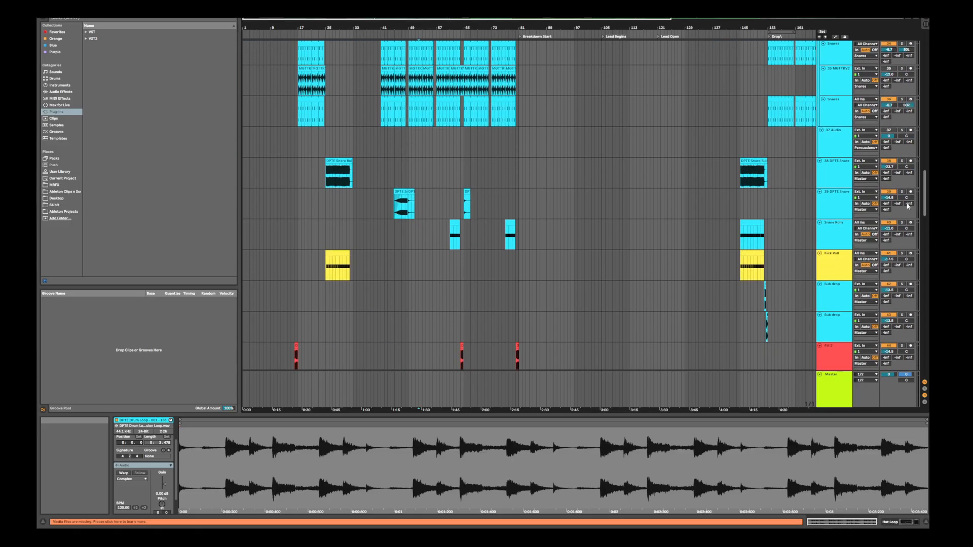
drag(908, 205, 907, 219)
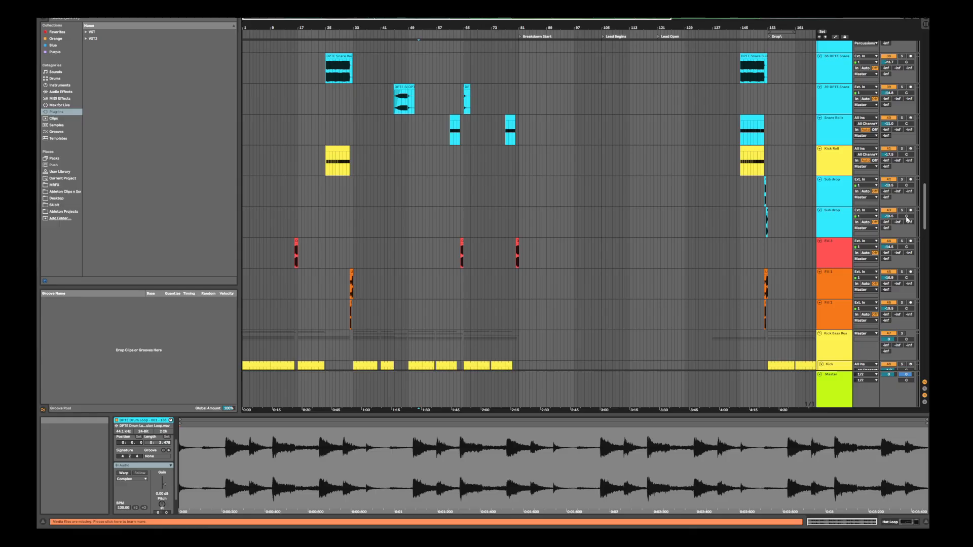
scroll(907, 219, down, 5)
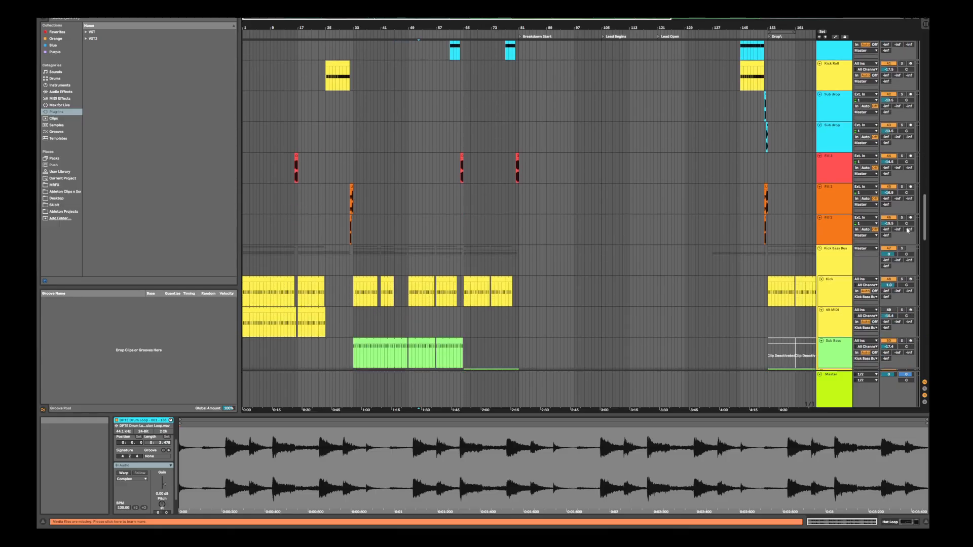